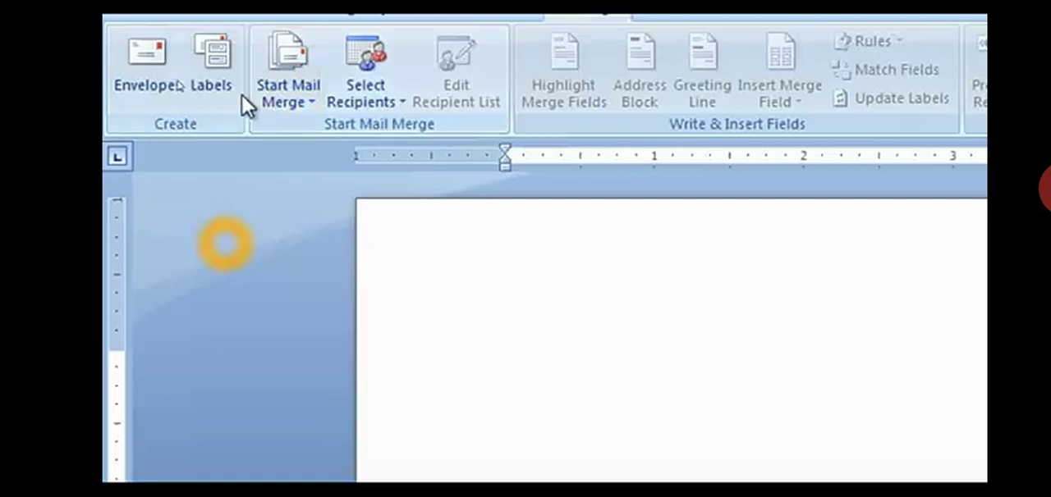
- Start the Step by Step Mail Merge Wizard for letters using the current document and advance to recipient selection
click(281, 97)
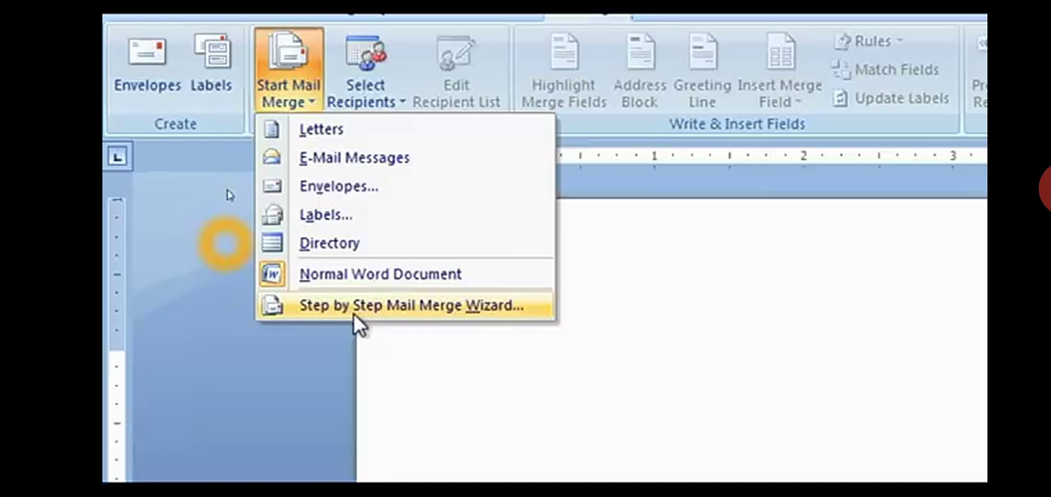
click(446, 308)
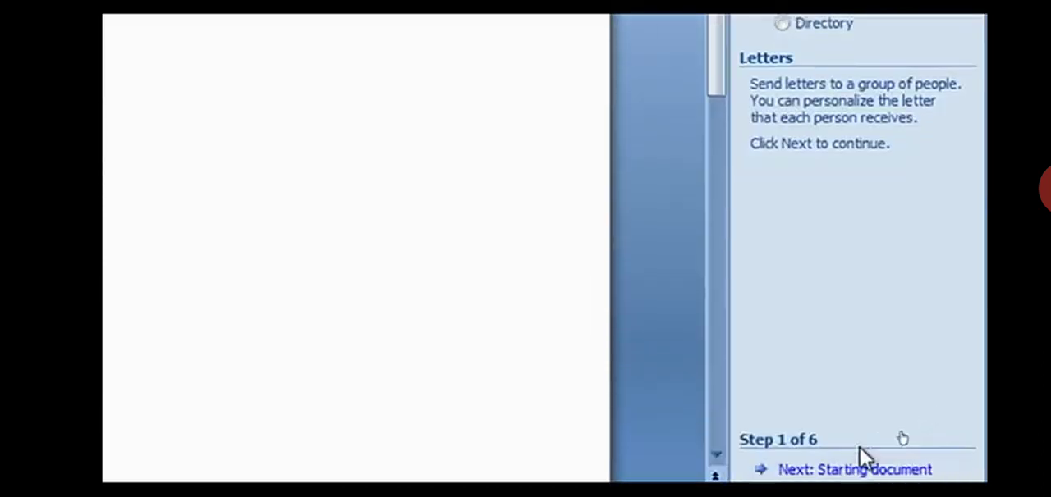
click(799, 453)
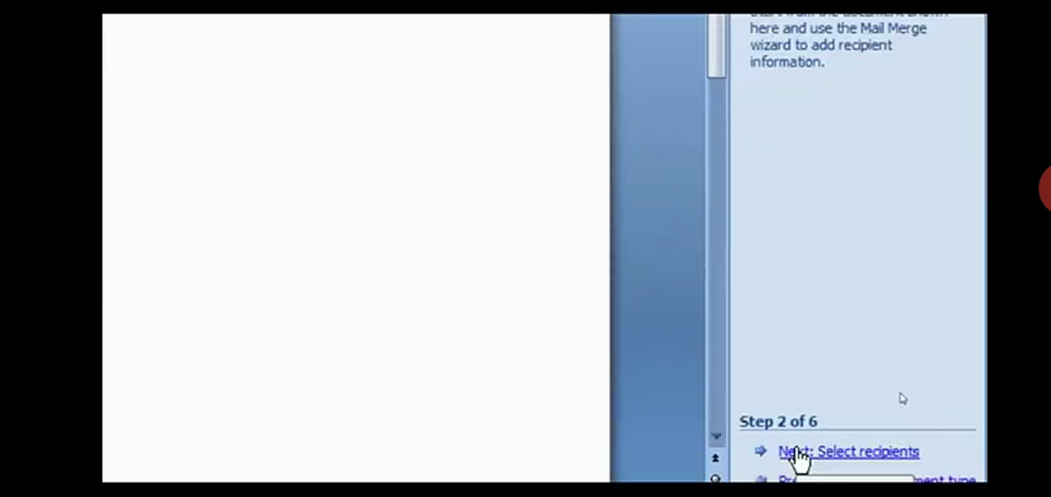
scroll(837, 185, up, 3)
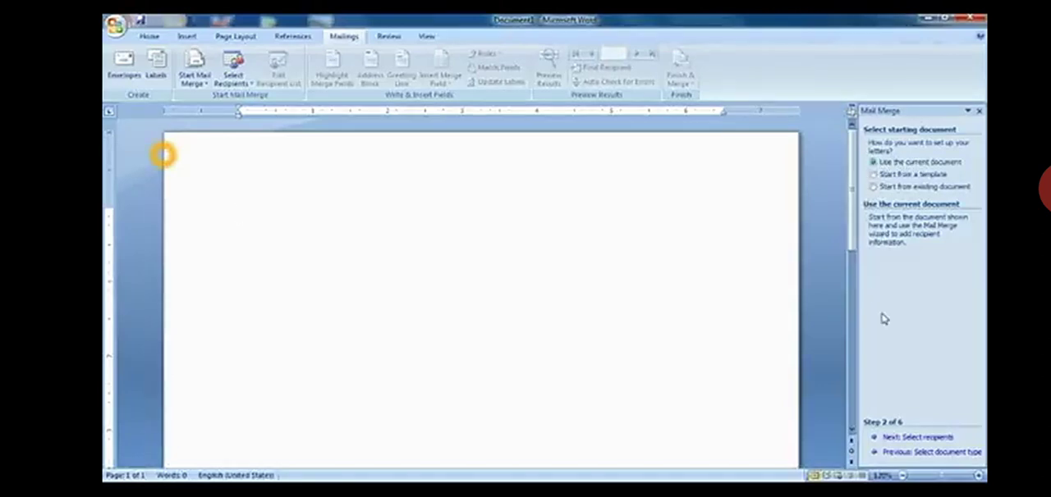
click(889, 440)
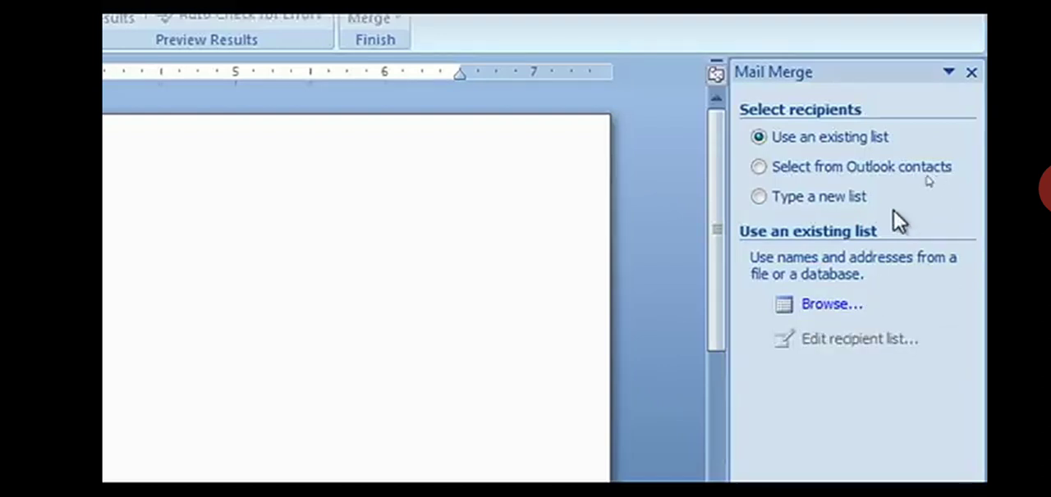
- Create a new typed recipient list and delete all of its default address fields, from Title through E-mail Address
click(802, 198)
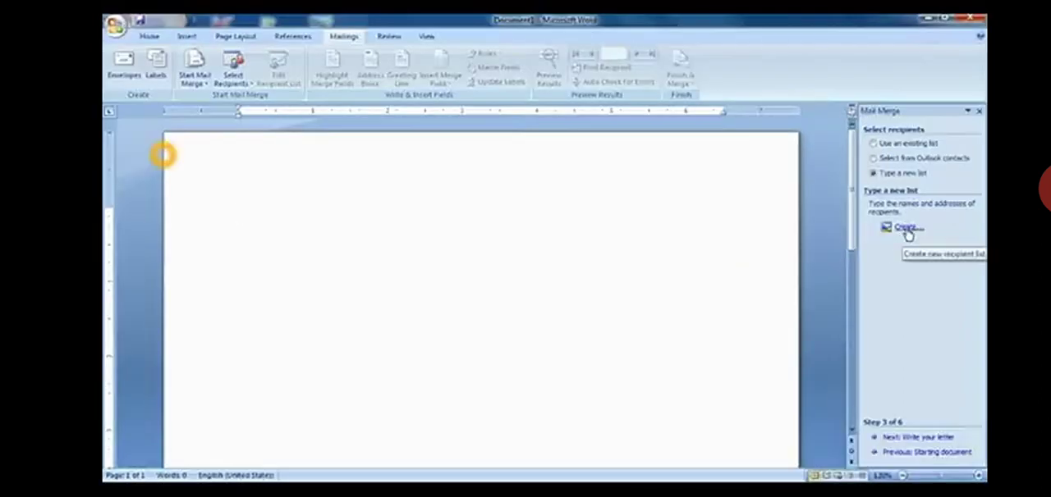
click(903, 228)
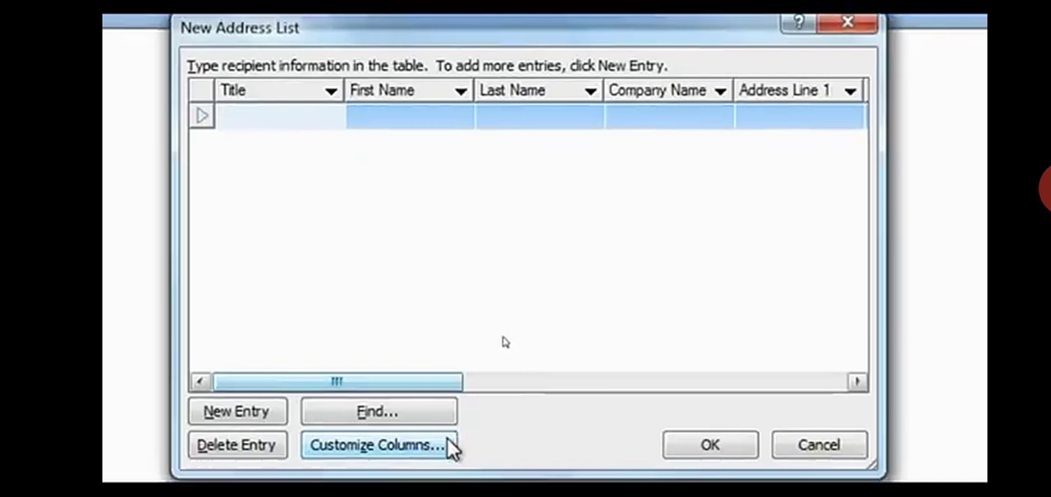
click(447, 438)
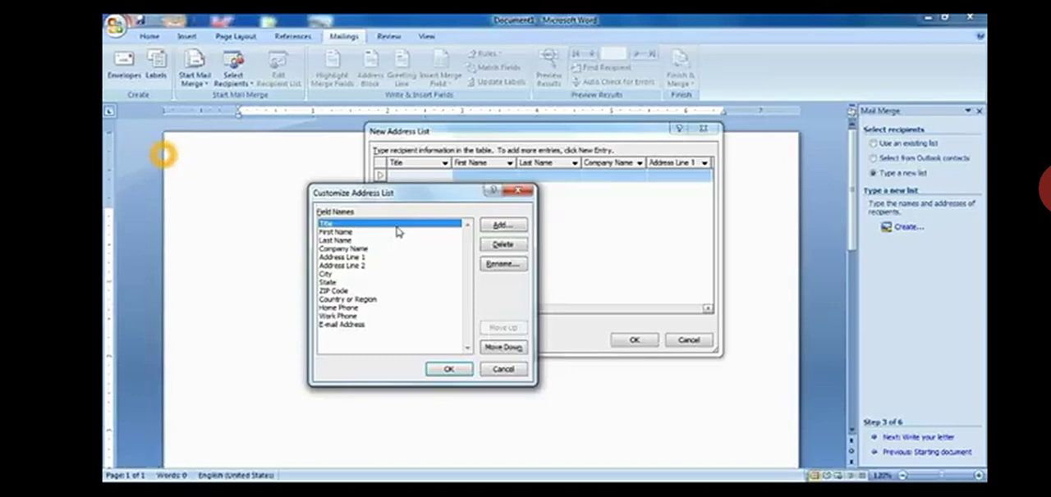
click(492, 251)
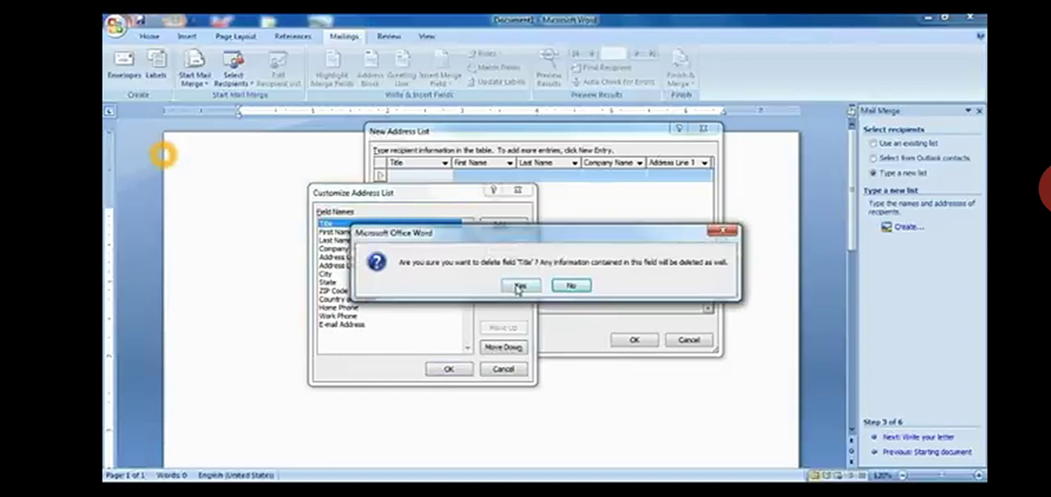
click(519, 288)
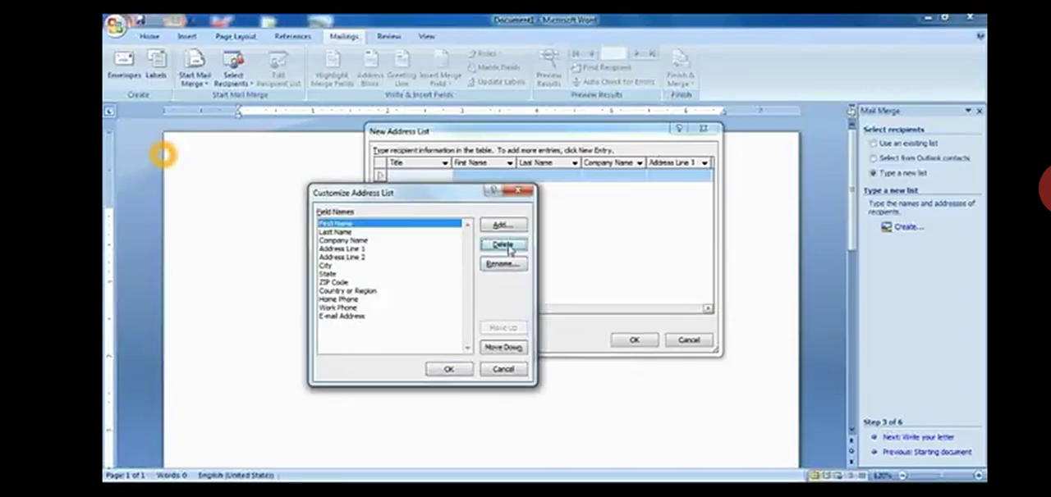
click(509, 250)
click(514, 284)
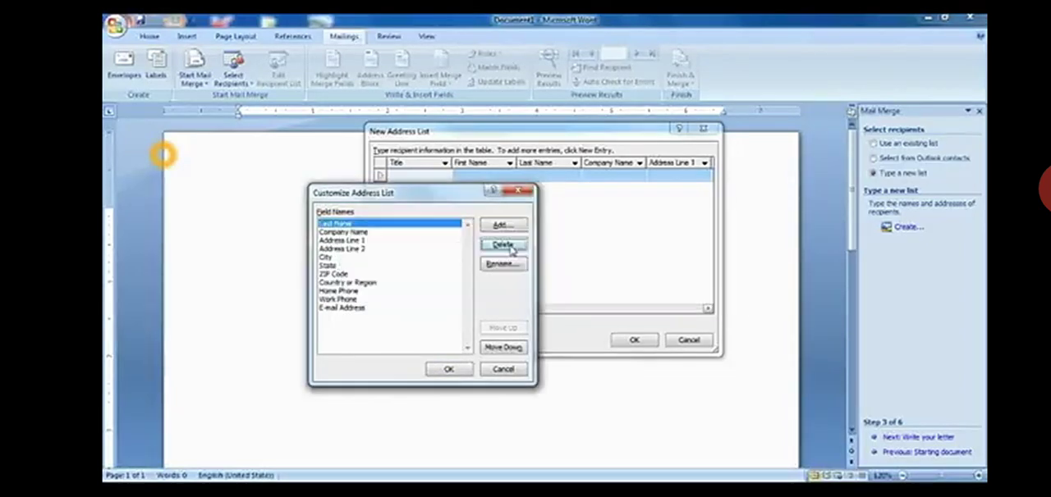
click(503, 245)
click(521, 286)
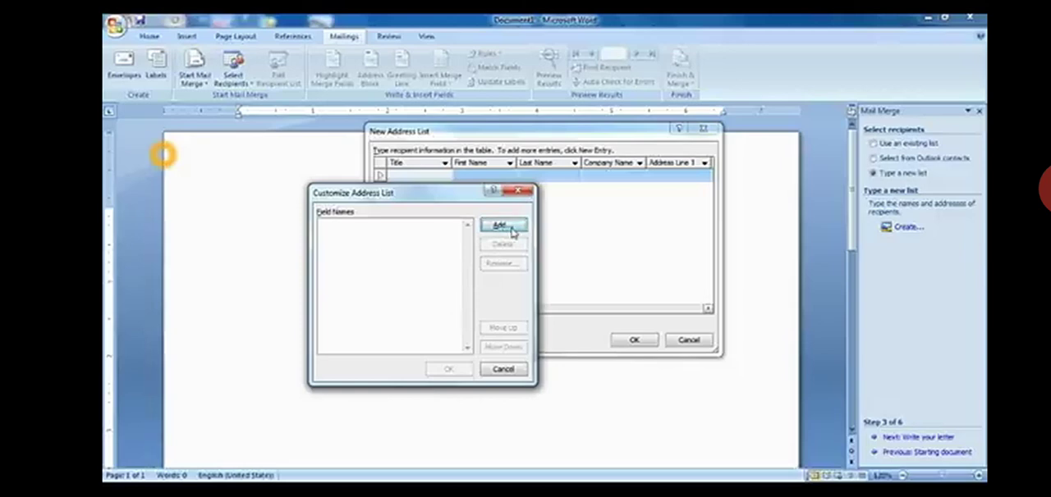
- Add the custom fields NAME and ADDRESS to the address list
click(513, 233)
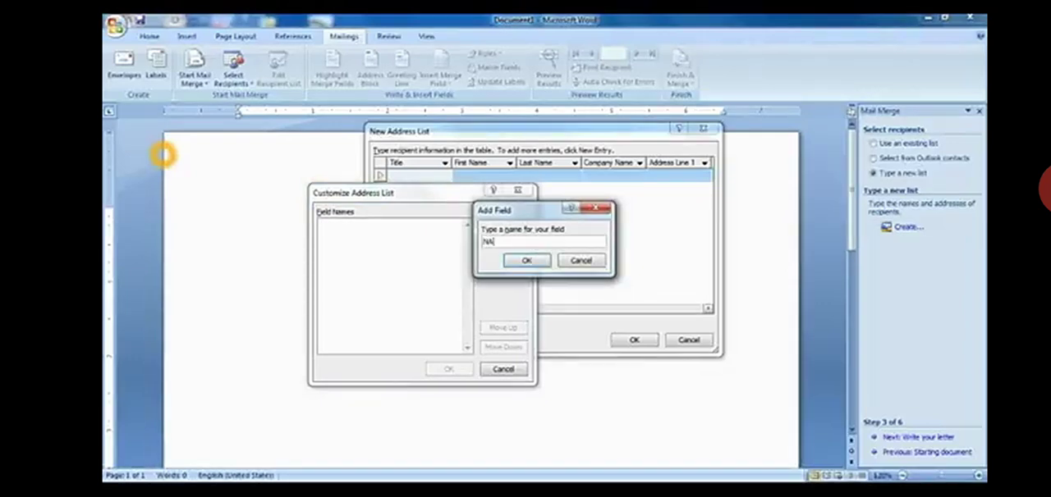
key(BackSpace)
key(BackSpace)
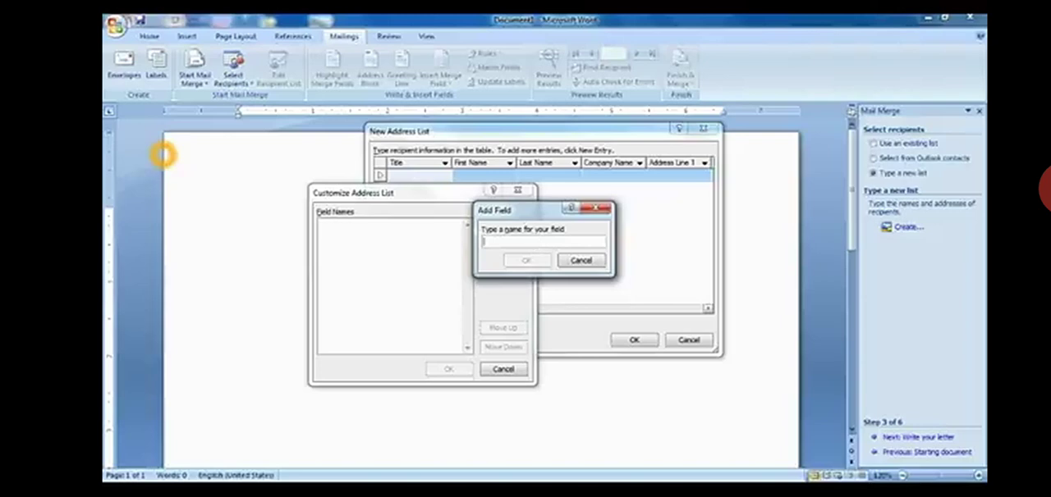
text(NAME)
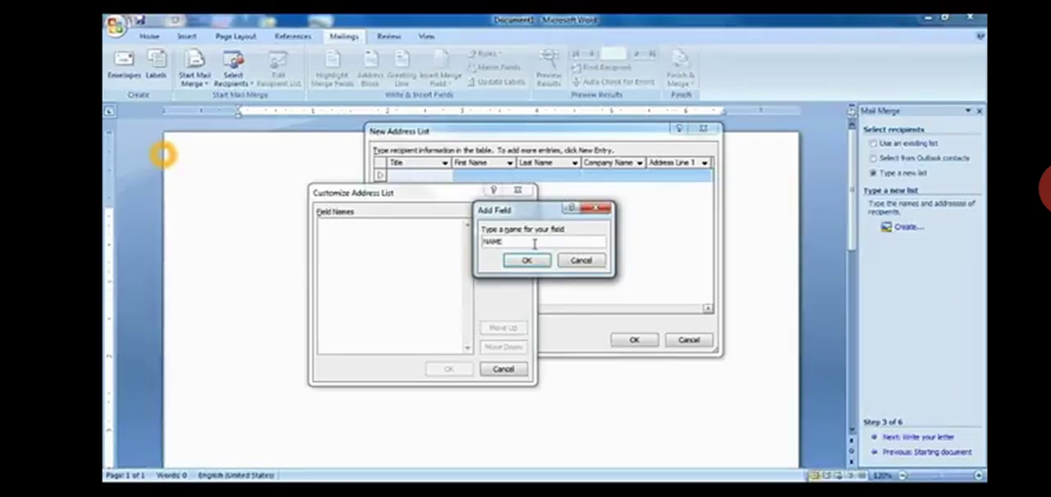
click(525, 262)
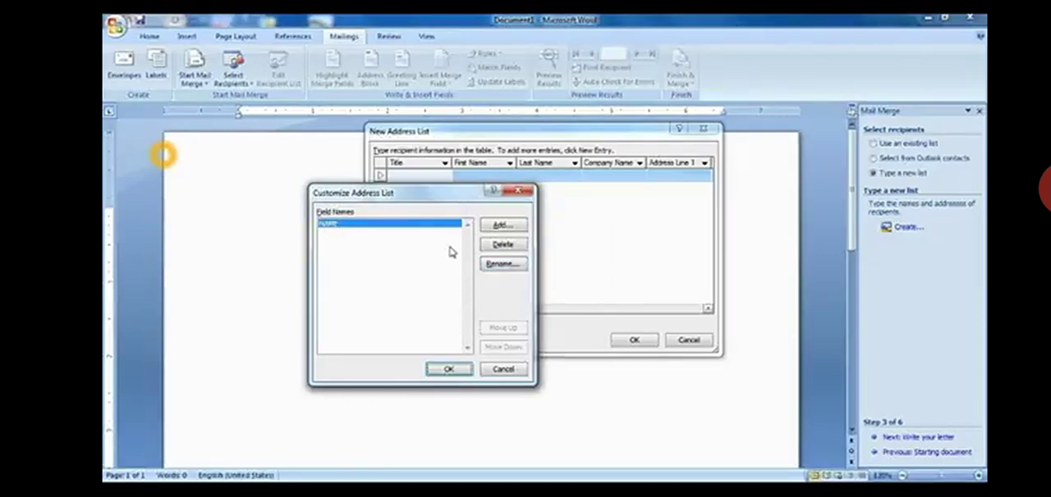
click(502, 226)
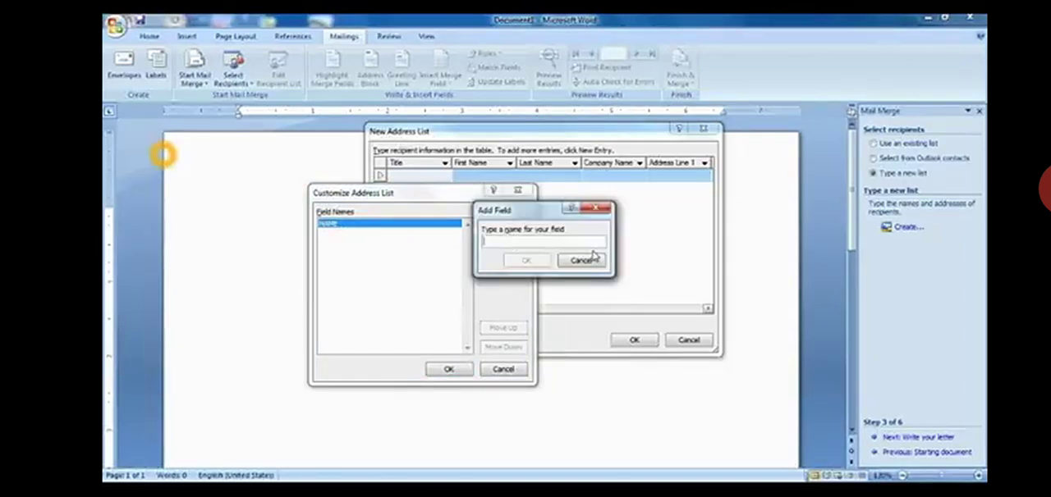
text(ADDRESS)
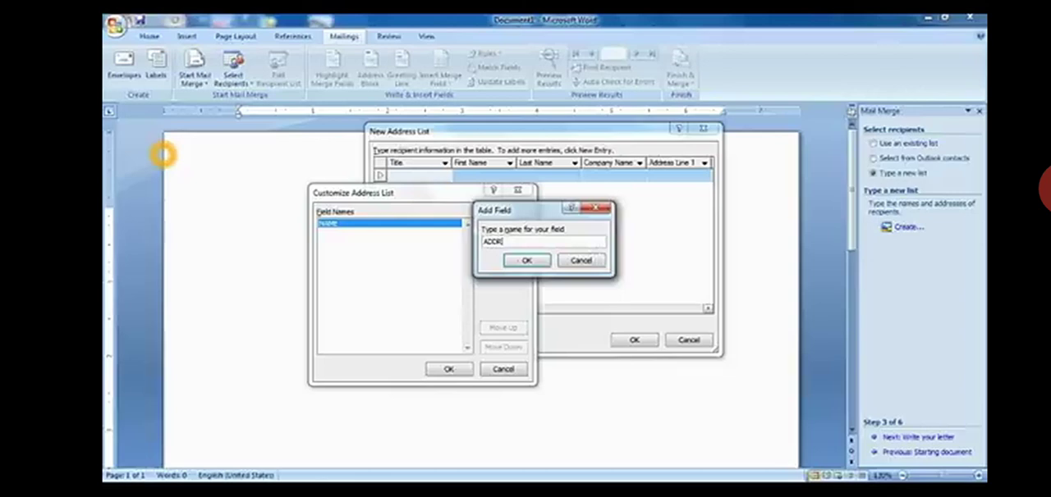
click(513, 261)
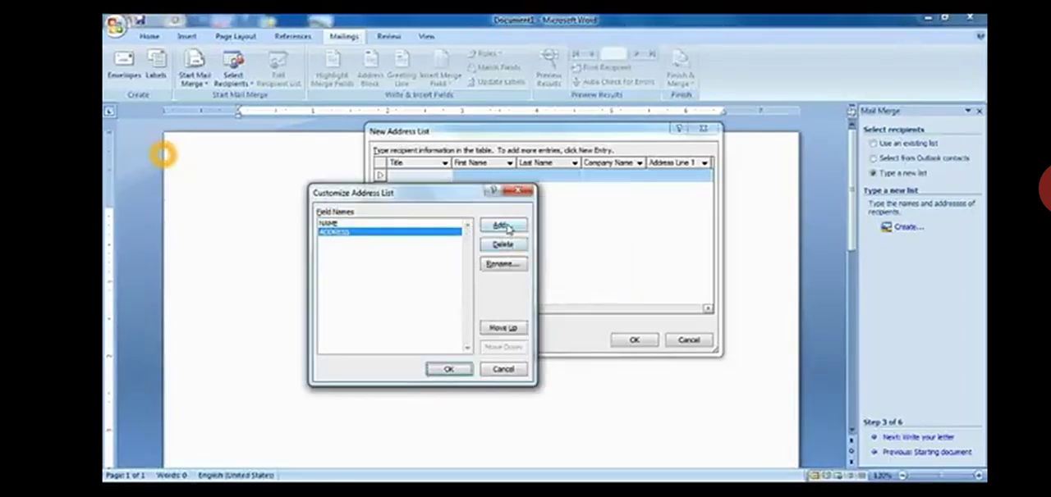
- Add the custom fields CITY and PIN to the address list and apply the customized columns
click(506, 226)
text(C)
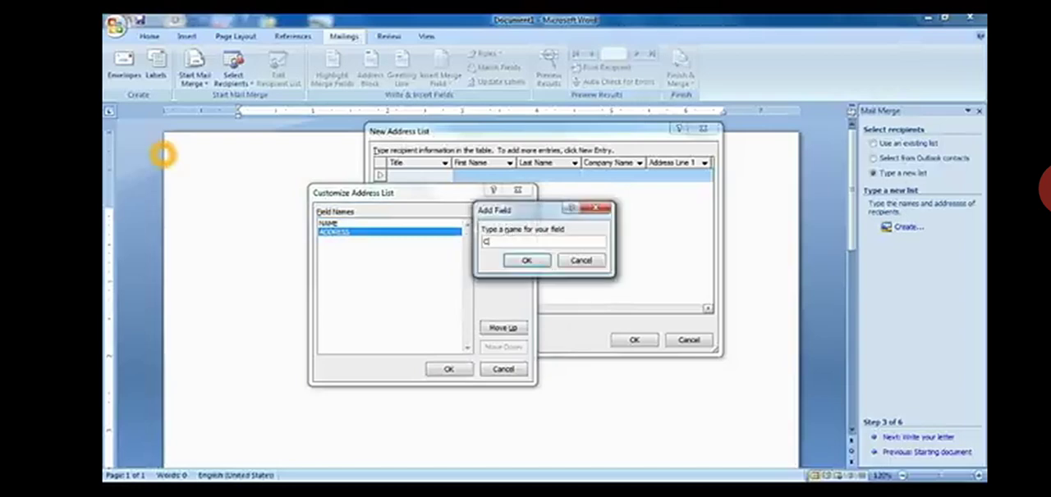
text(ITY)
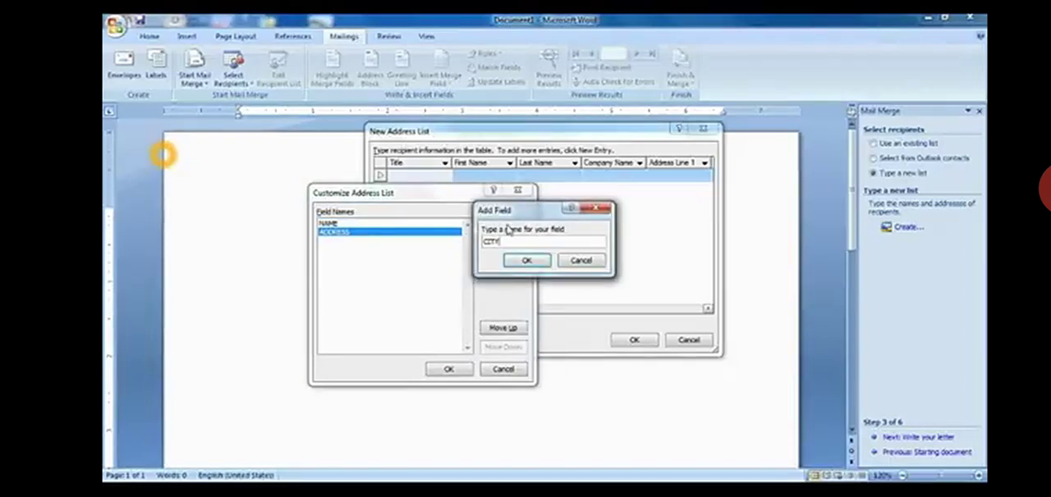
click(522, 261)
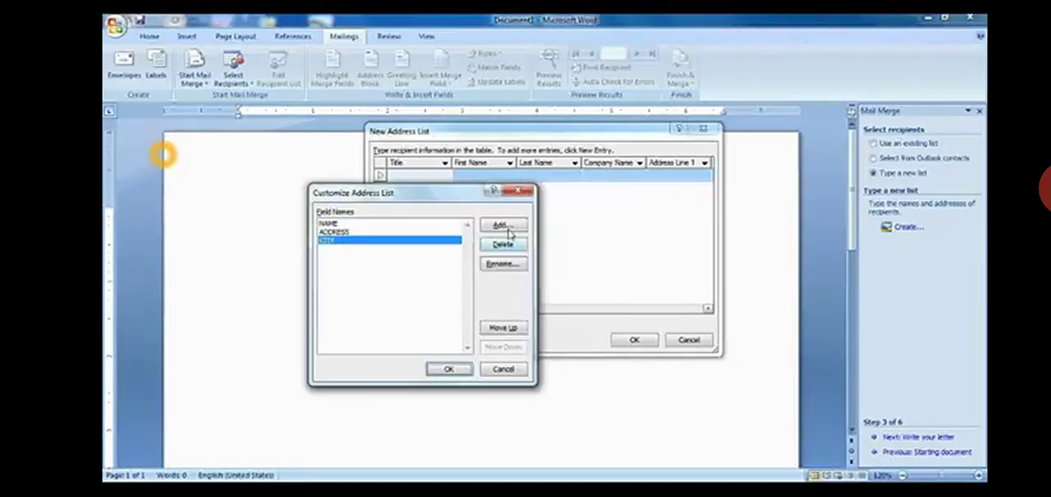
click(504, 227)
text(P)
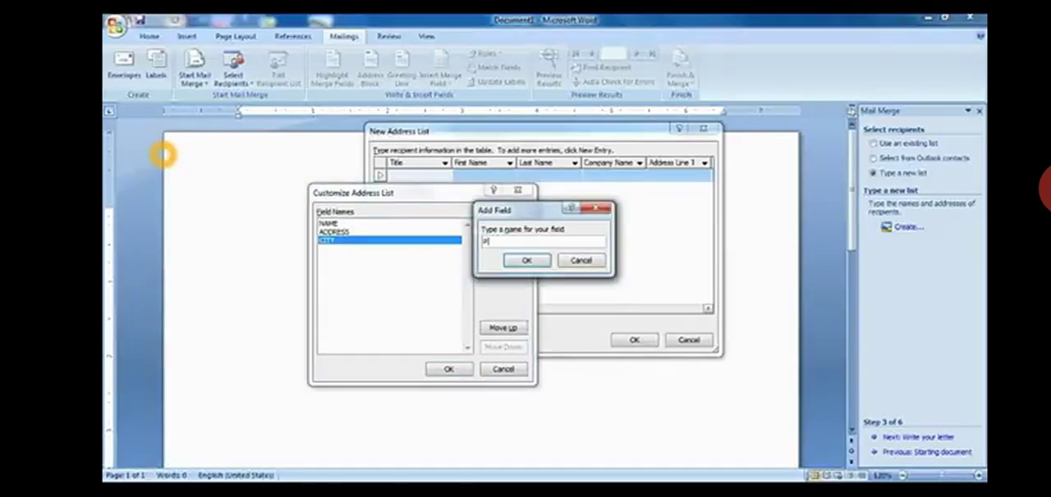
text(IN)
click(526, 260)
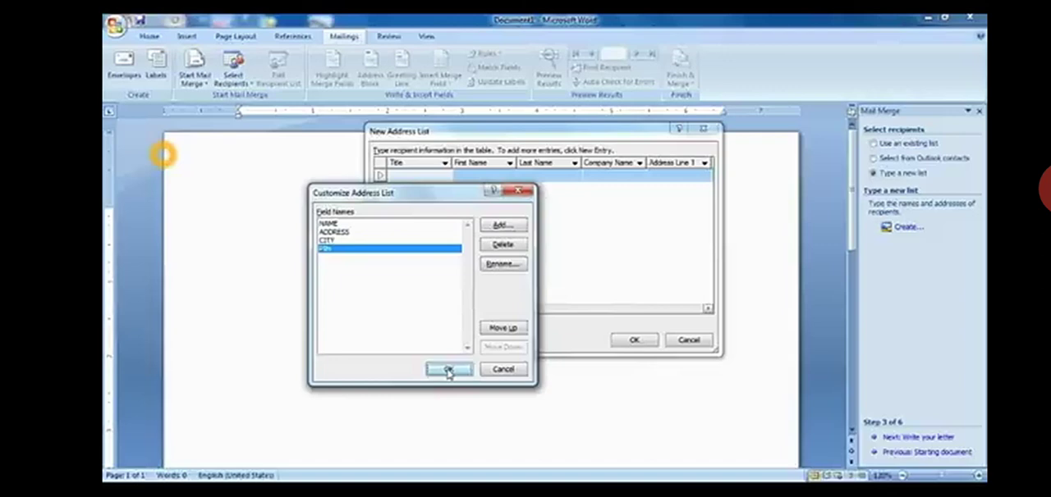
click(447, 371)
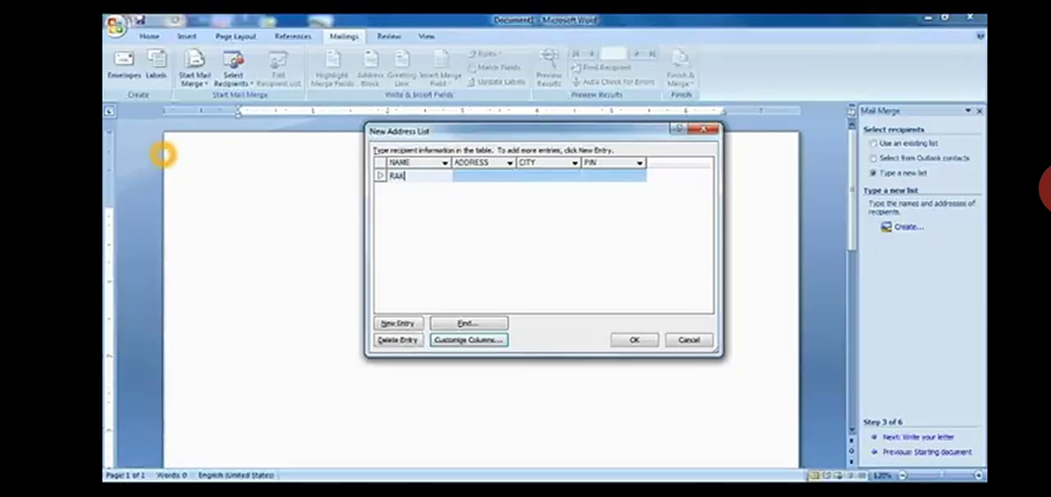
- Fill in the first recipient's name, address, city and postal code, and add a row for the next recipient
text(ESH SHARMA)
key(Tab)
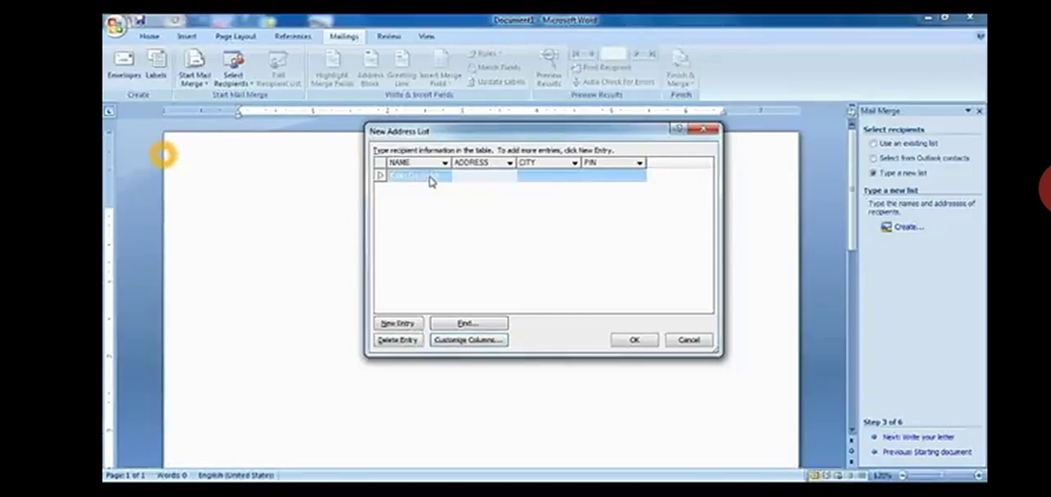
text(33- BWAB NA)
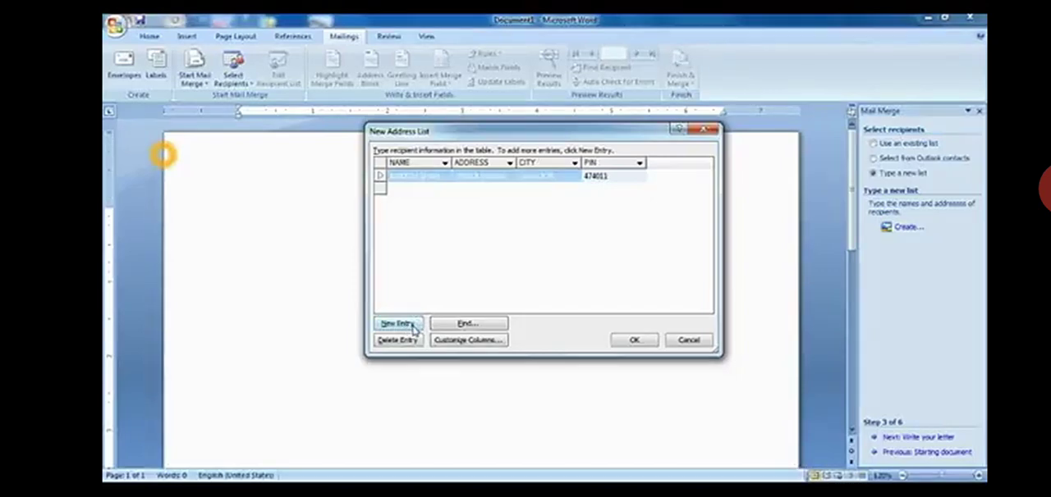
click(415, 325)
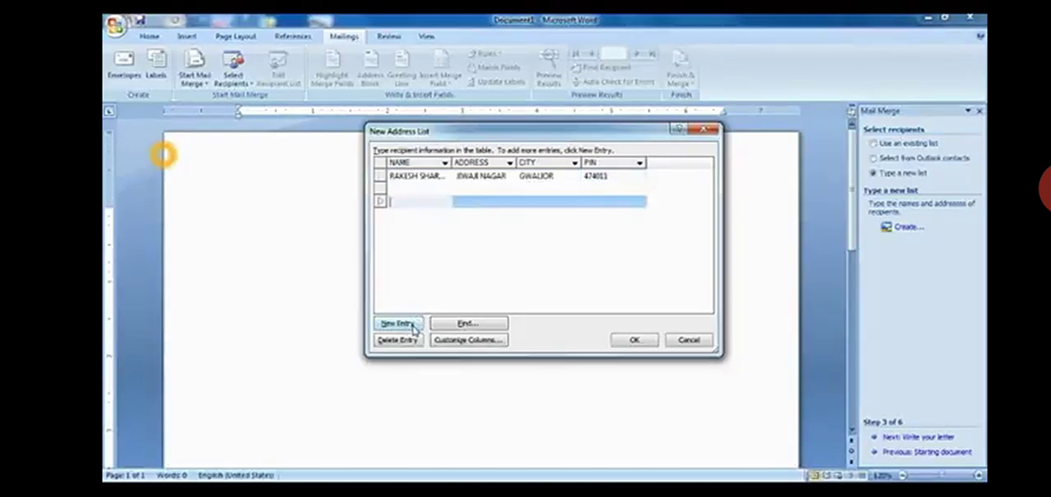
click(409, 189)
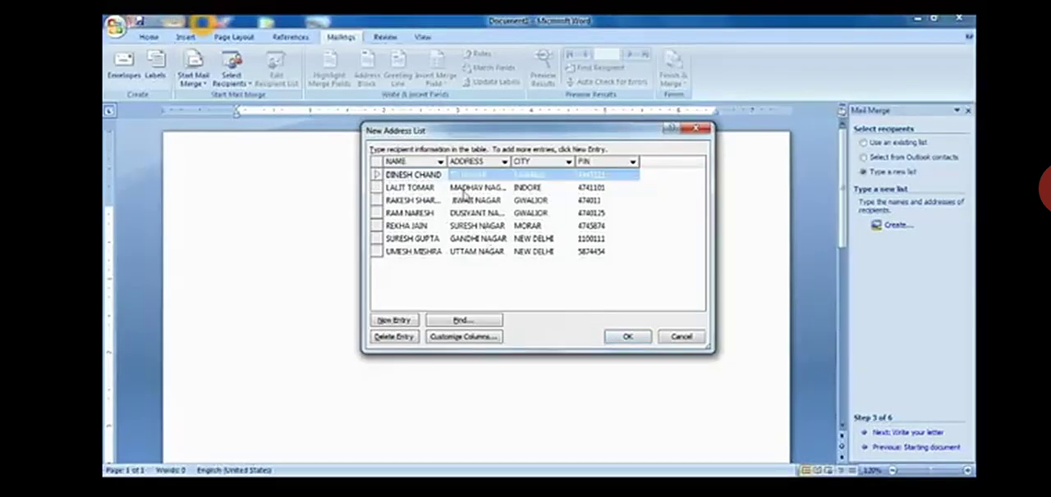
- Save the completed address list as ADD in My Data Sources, replacing the existing file
click(615, 337)
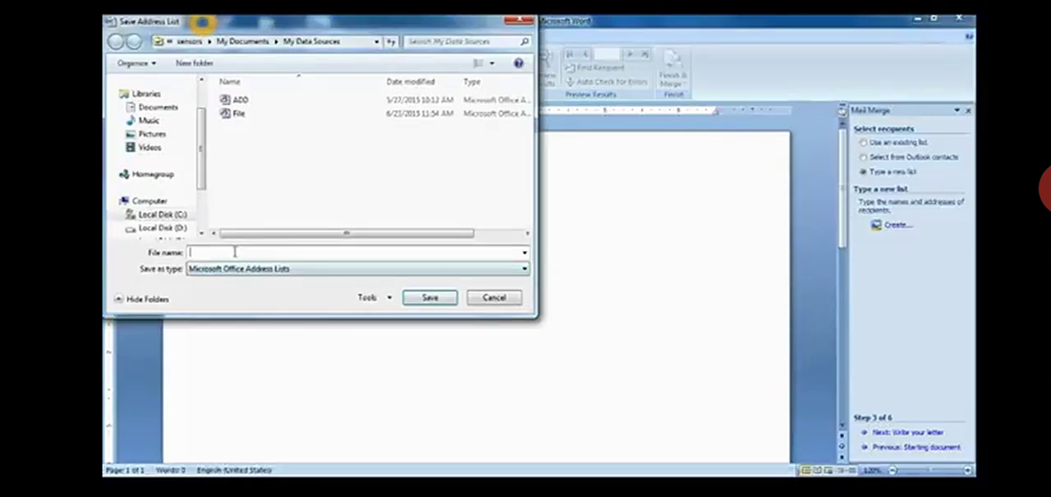
text(ADD)
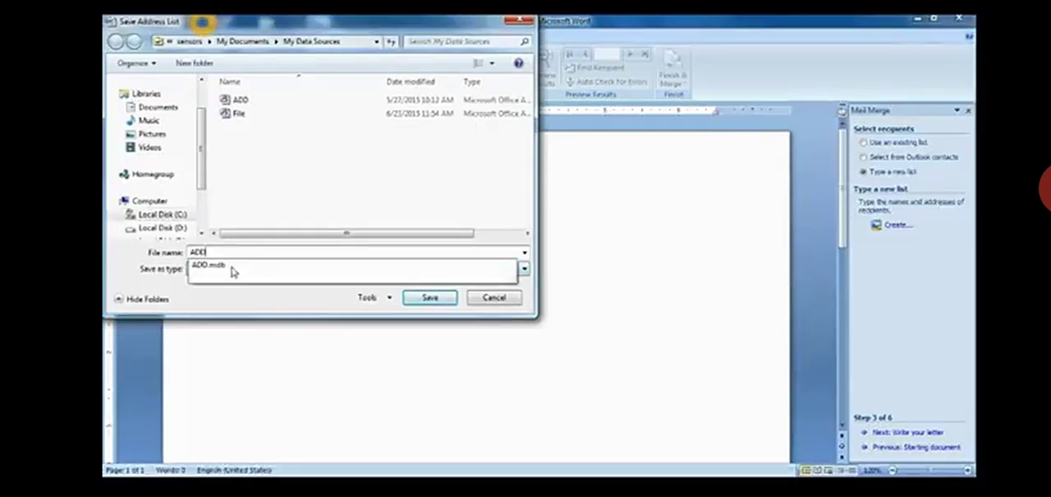
click(425, 301)
click(424, 301)
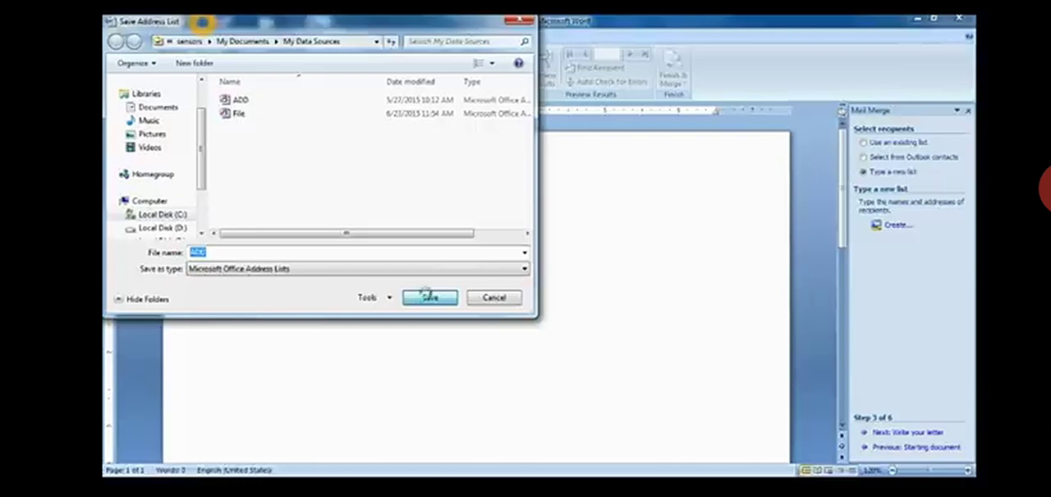
click(577, 255)
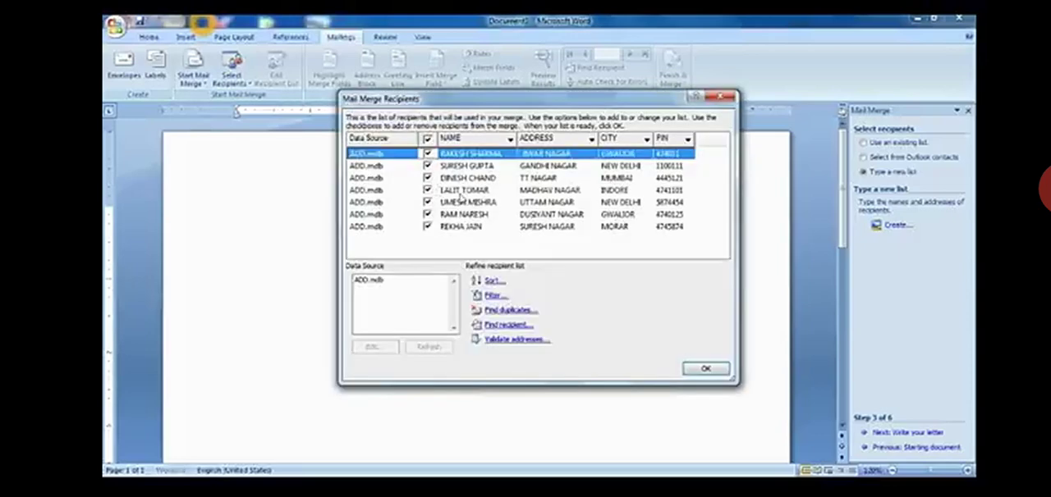
- Accept all listed recipients for the merge and advance the wizard to writing the letter
click(696, 371)
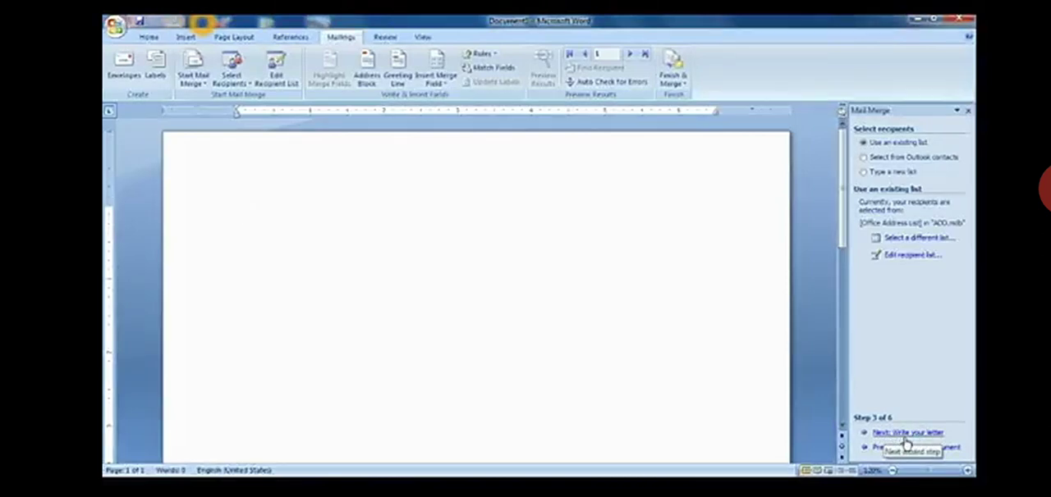
click(908, 432)
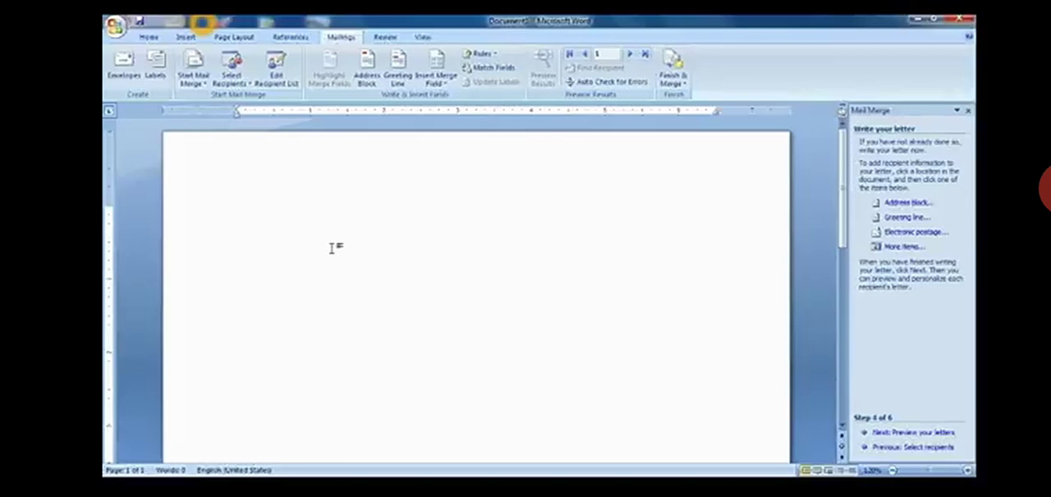
- Start the letter with the line TO and insert the NAME merge field on the line below it
text(TO)
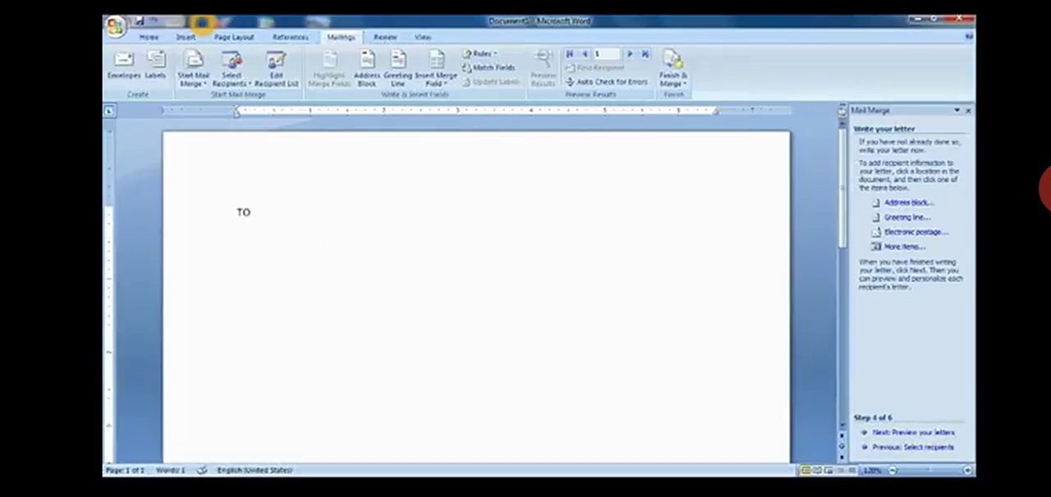
key(Return)
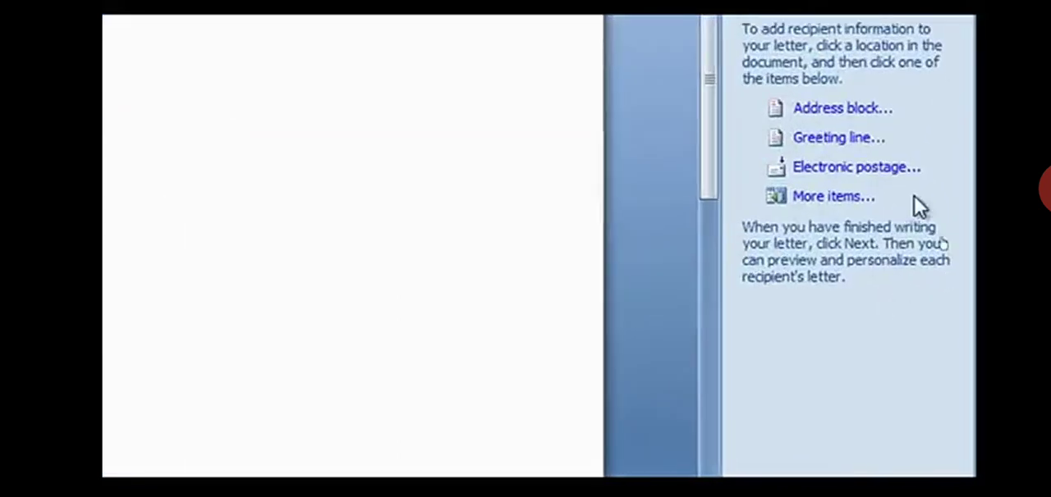
click(846, 205)
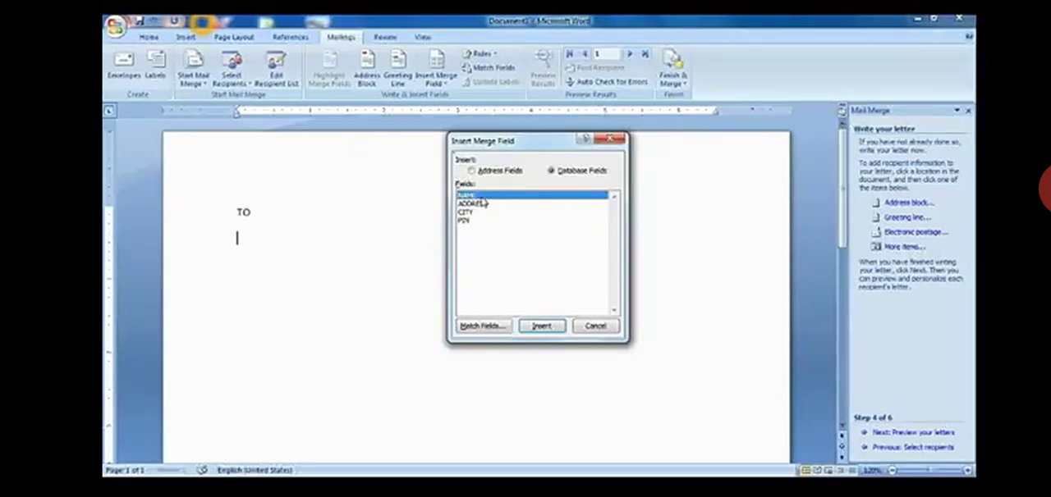
click(539, 328)
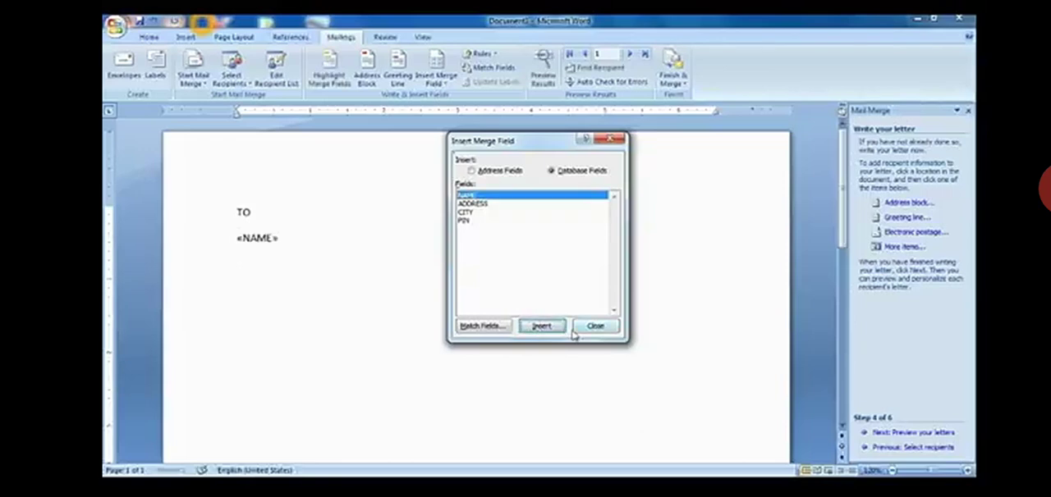
click(586, 329)
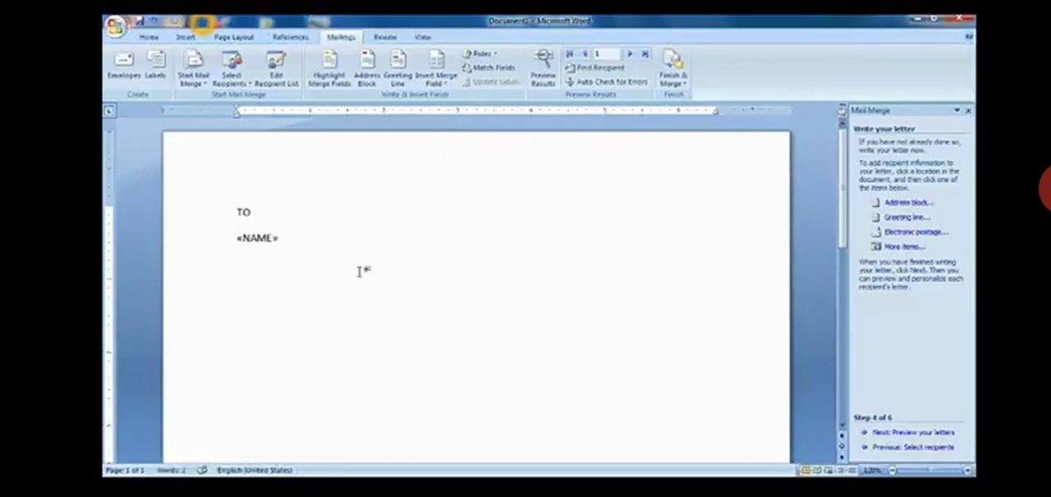
- Insert the ADDRESS merge field on a new line below the NAME field
key(Return)
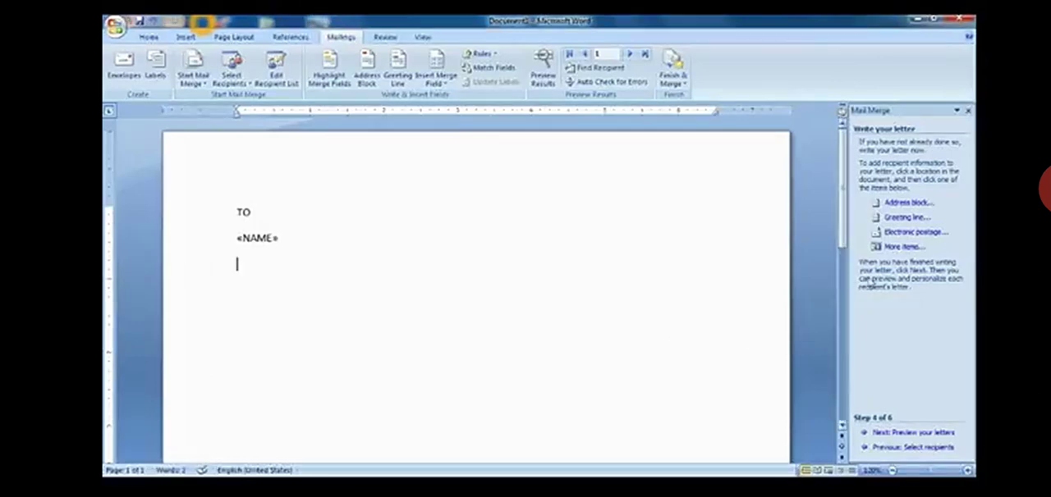
click(903, 247)
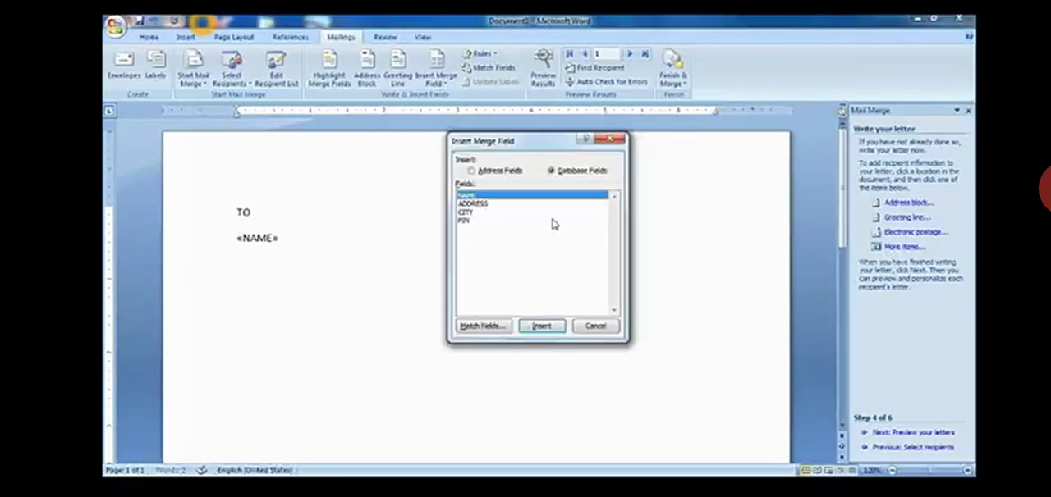
click(479, 203)
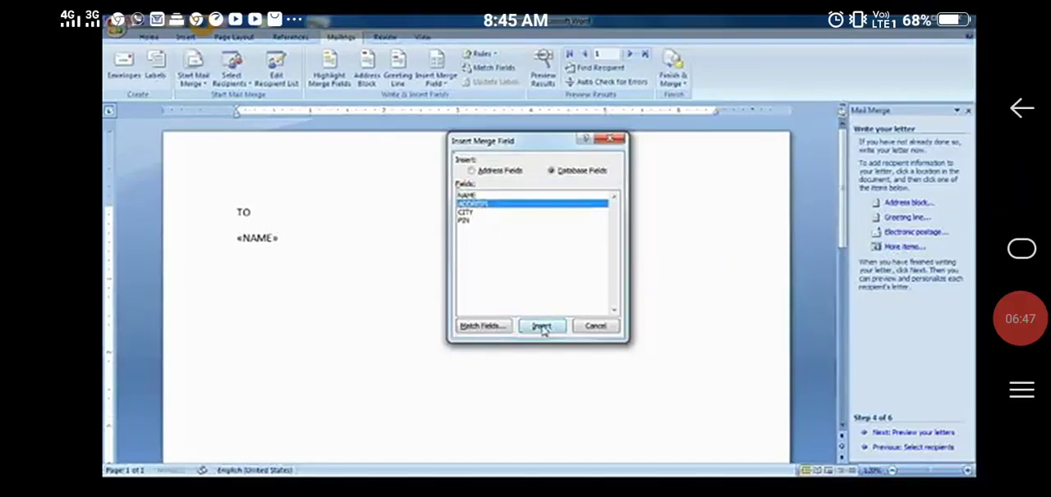
click(541, 326)
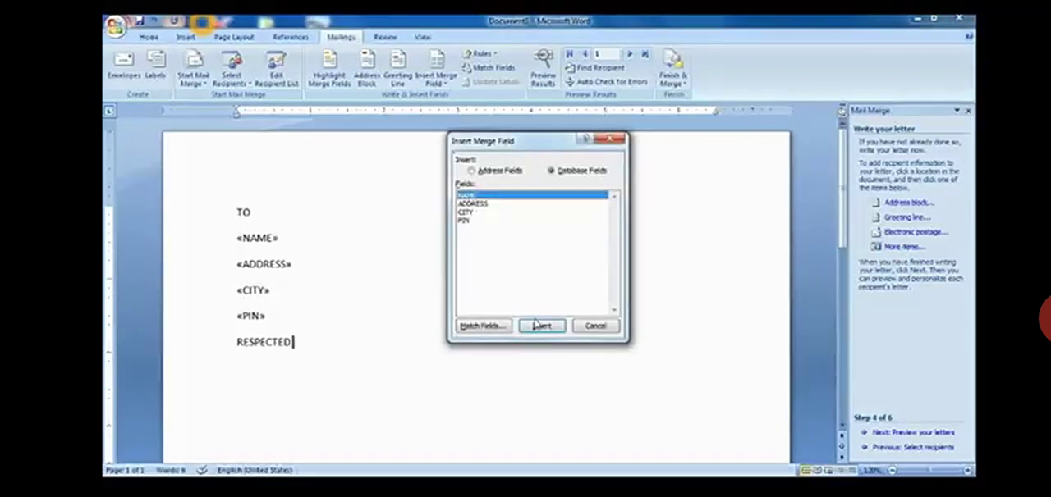
- Write two lines of filler body text beginning "SDLFKJSDFLK SDFLK JSDFLK" after the NAME field in the RESPECTED line
click(594, 326)
text(SDLFKJSDFLK SDFLK JSDFLK)
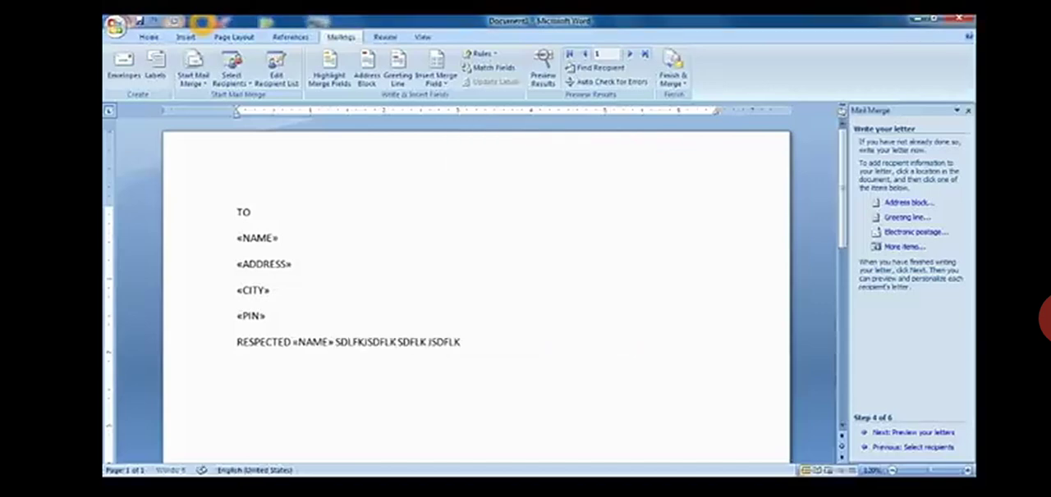
text( JSDFLK JSDFLK JSD FLK JSDFLK JSD FLK JSD FLK JSDF LK JSDFL)
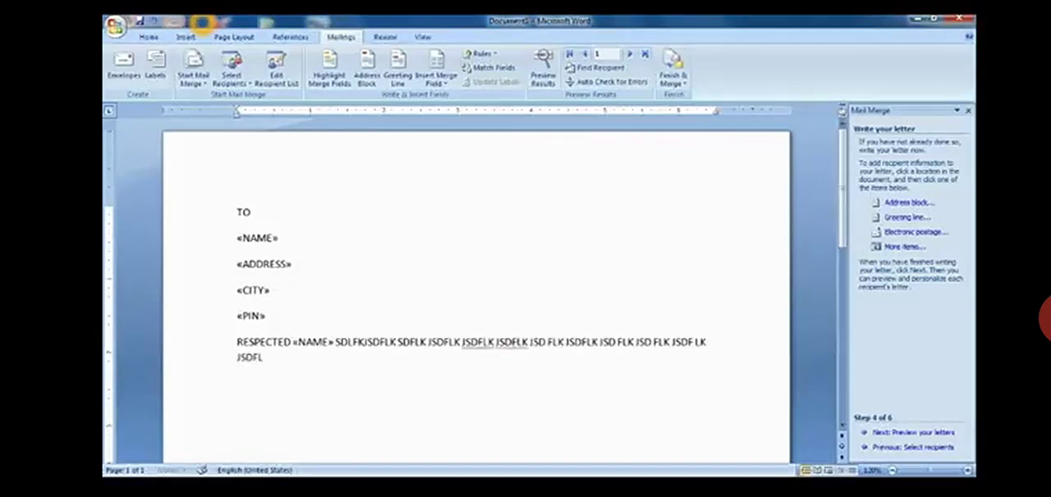
text(K JSD FLK JSD FLK JSDF LK JSD FLK JSD FLK JSD FLK JSD FLK JSD FLK JSD FLSDFLK JSDF)
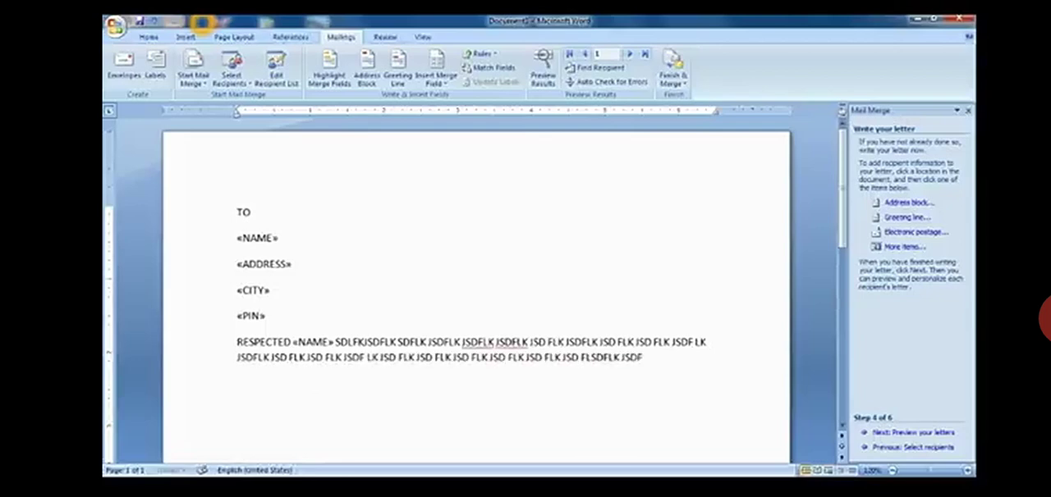
key(Return)
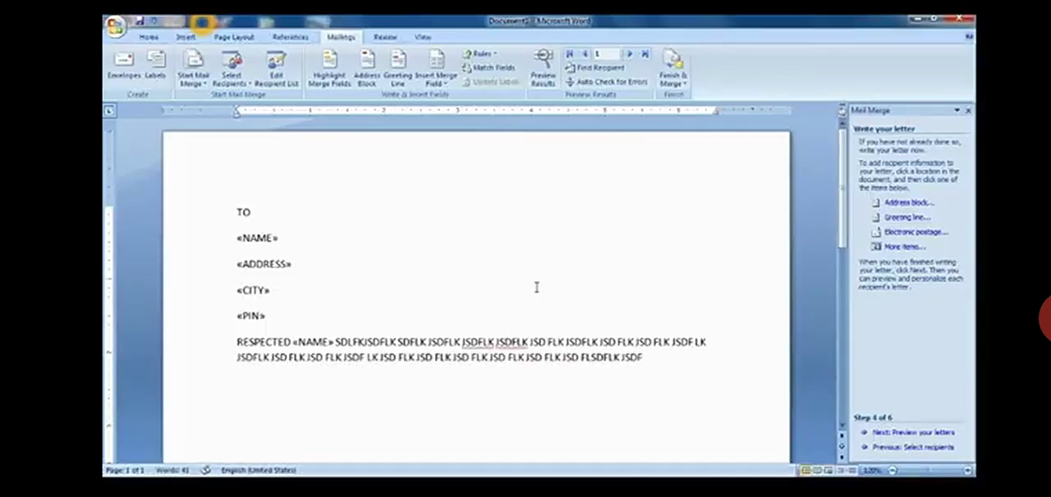
- Make both NAME merge fields bold, the one below TO and the one after RESPECTED
drag(233, 238, 317, 235)
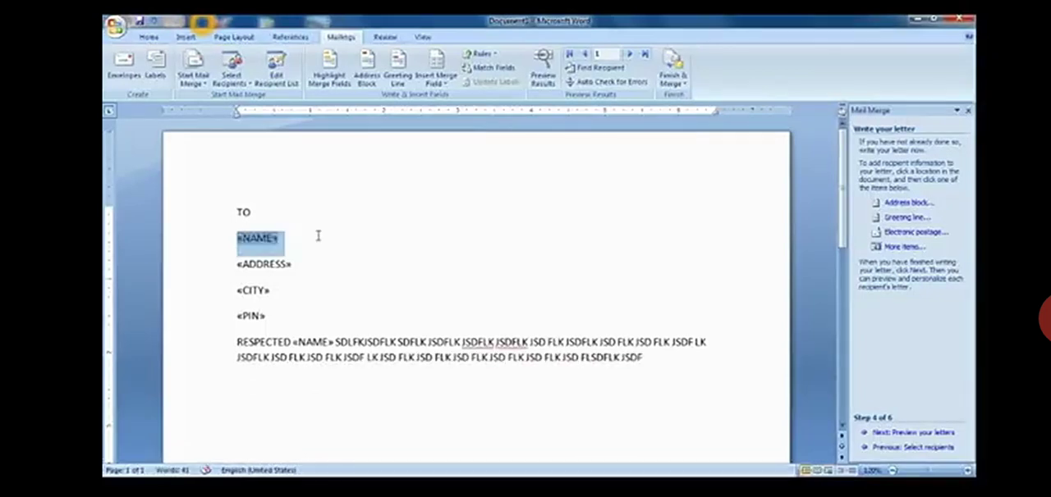
click(148, 37)
click(212, 77)
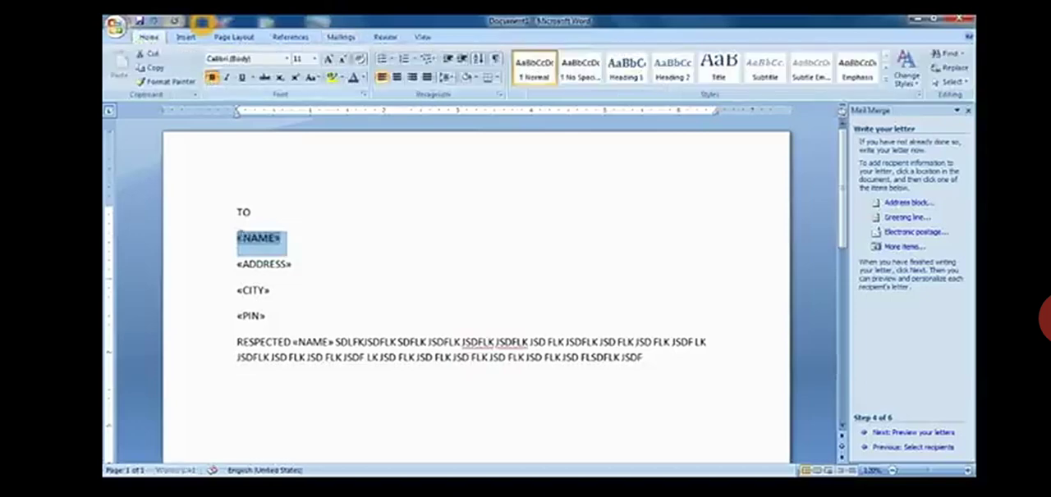
drag(236, 265, 292, 264)
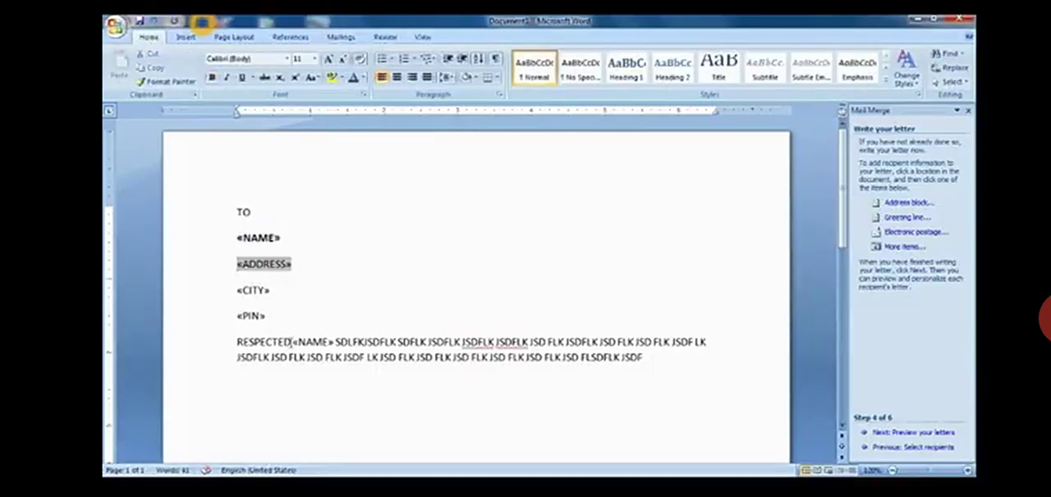
mouse_move(306, 348)
mouse_down()
mouse_move(323, 348)
mouse_move(313, 345)
mouse_up()
click(333, 345)
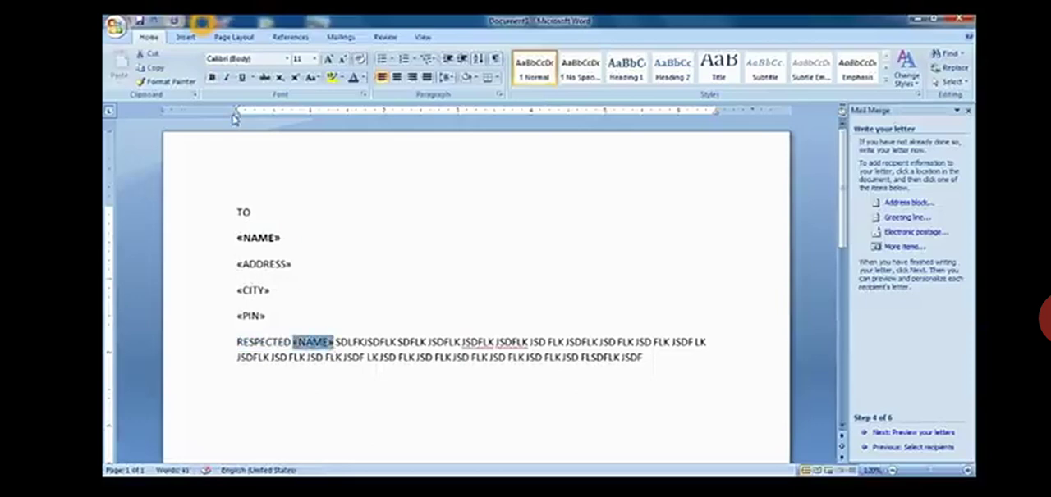
click(212, 77)
click(436, 388)
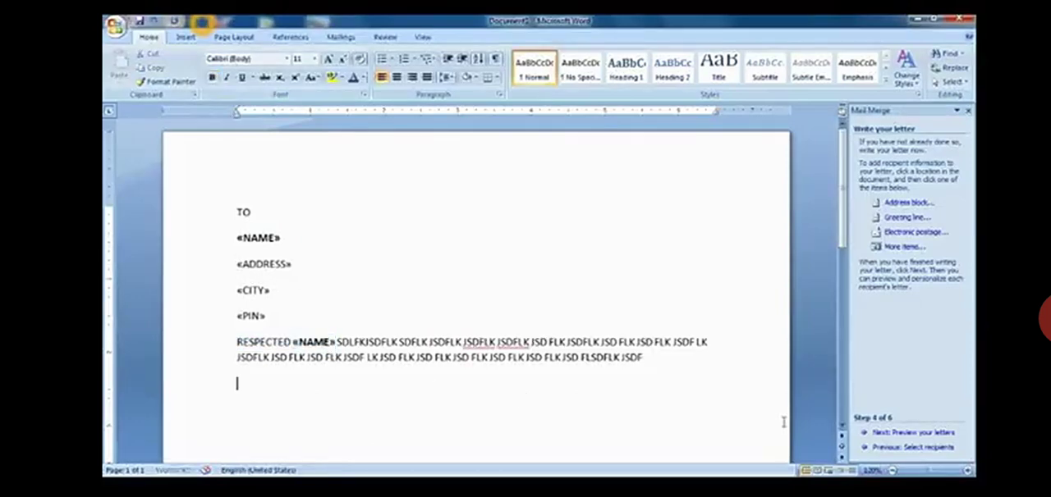
- Preview the first recipient's merged letter and advance the wizard to completing the merge
click(899, 433)
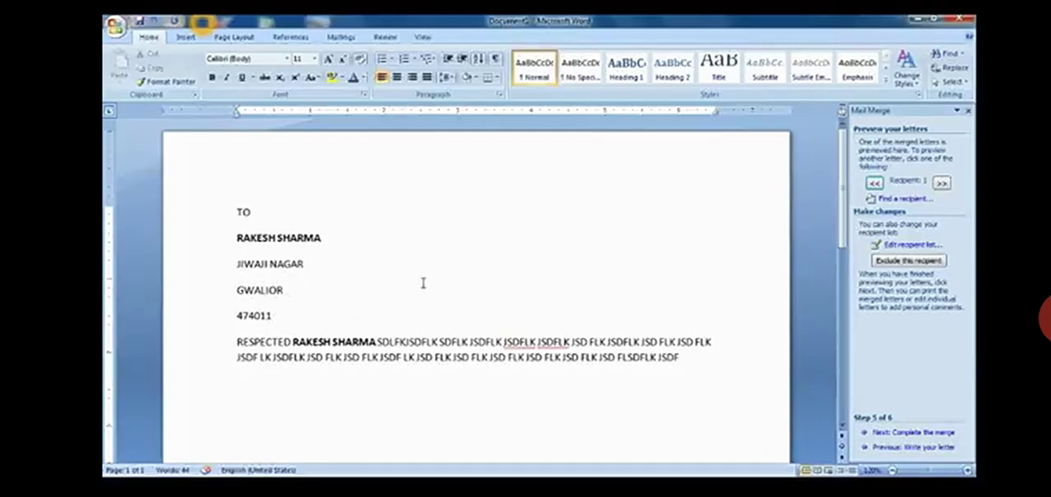
scroll(423, 283, up, 3)
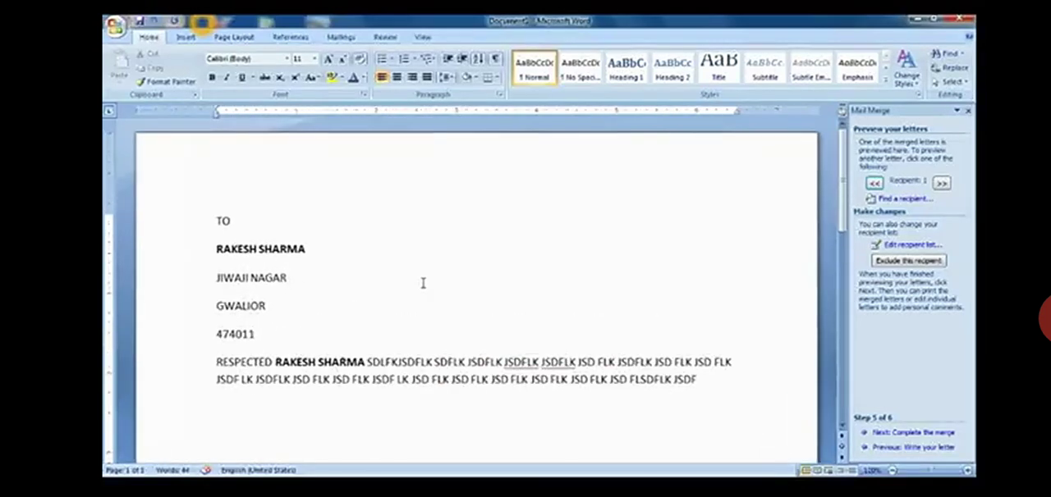
scroll(423, 283, down, 2)
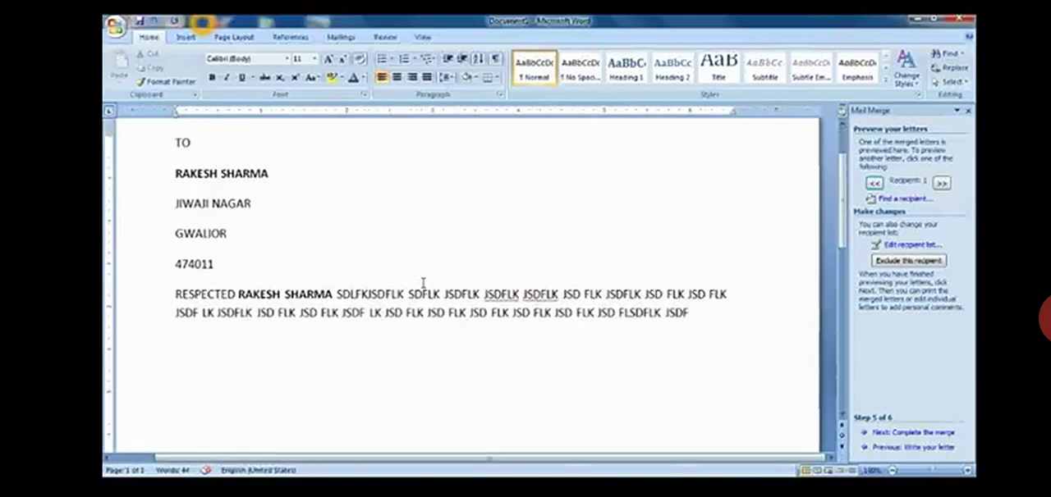
scroll(423, 283, up, 2)
scroll(422, 283, down, 1)
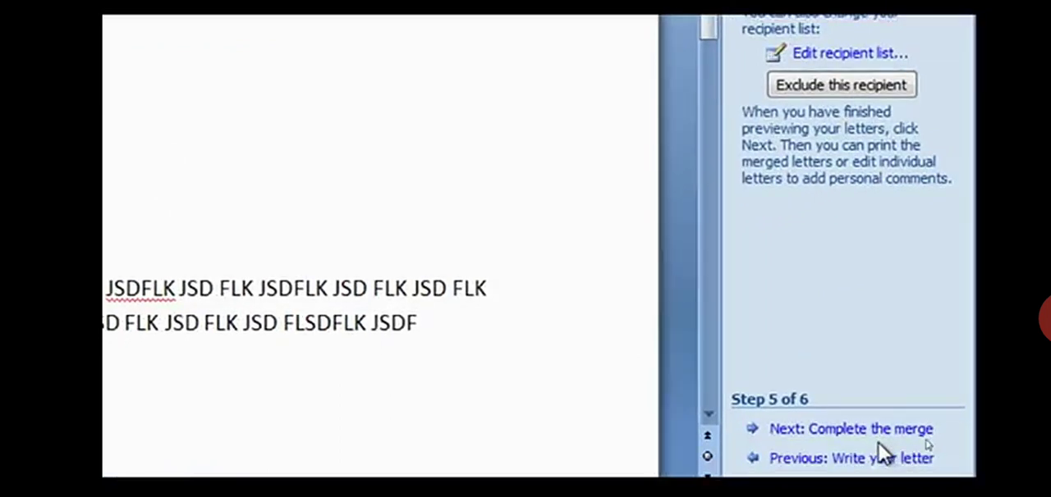
click(798, 431)
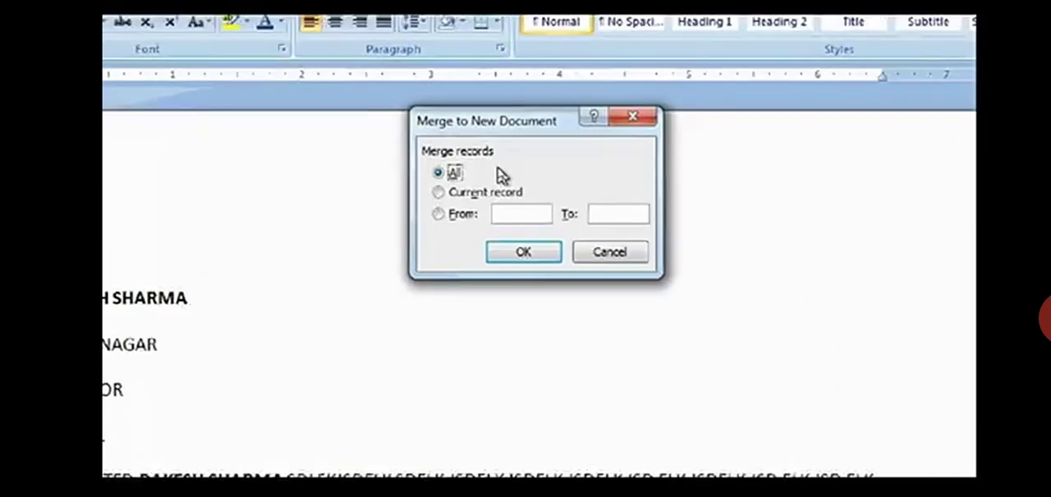
- Set the range of records for the new merged document from 5 to 8
click(501, 229)
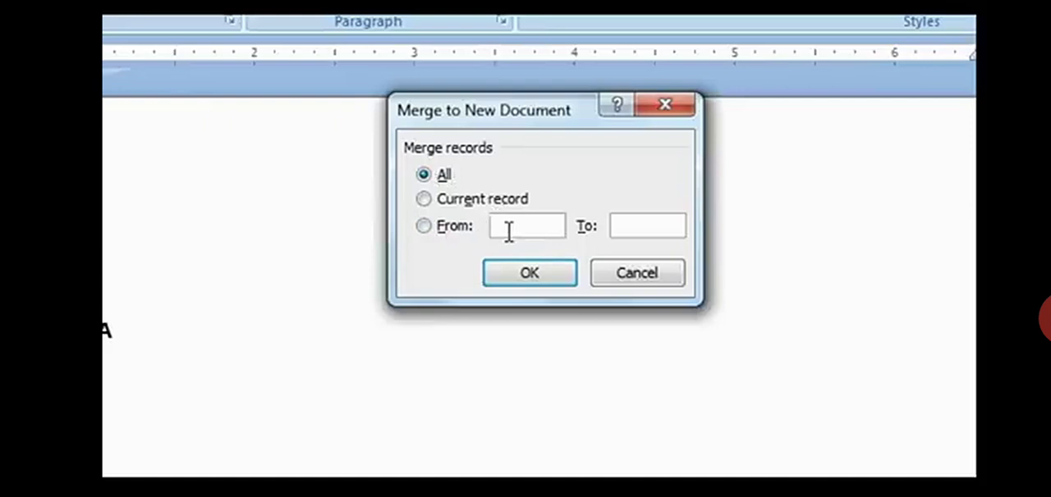
text(5)
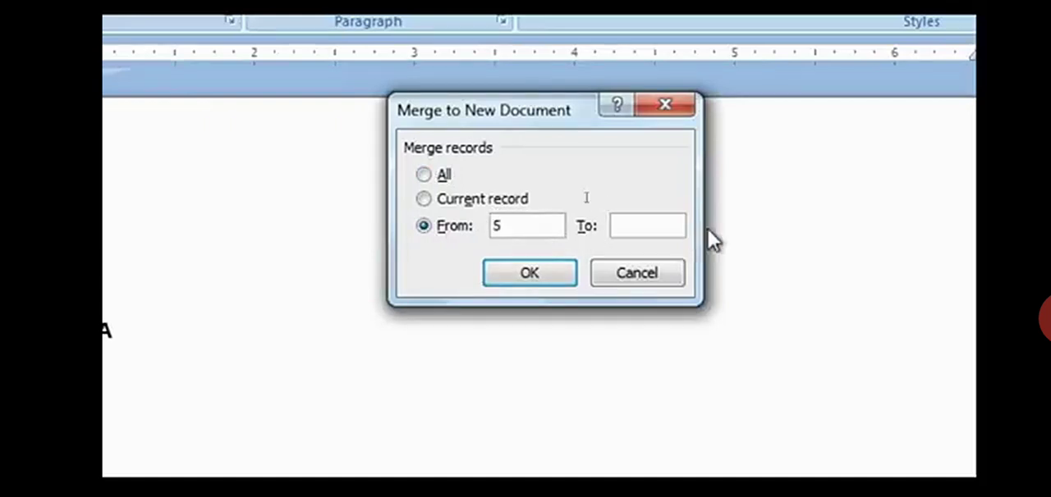
click(635, 229)
text(8)
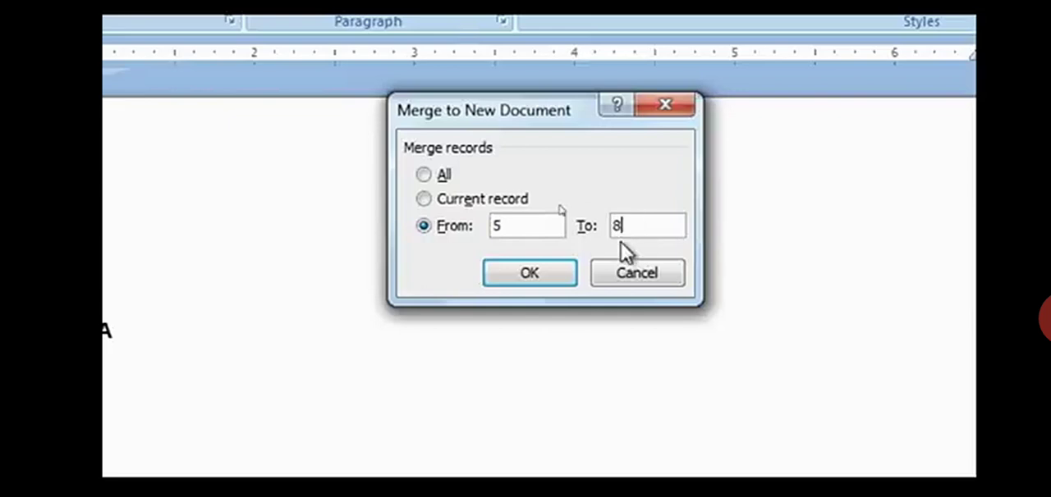
- Choose all records and merge them into a new document of individual letters
click(442, 180)
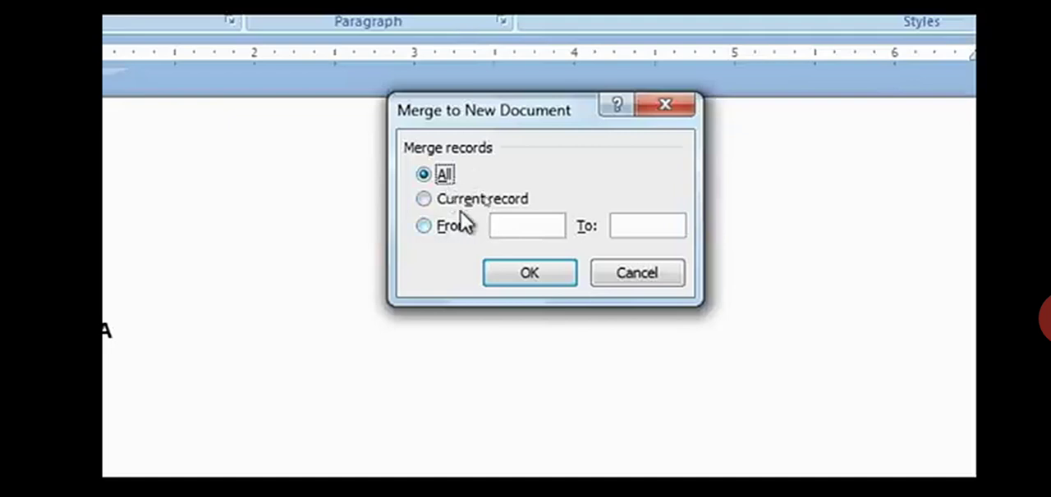
click(527, 279)
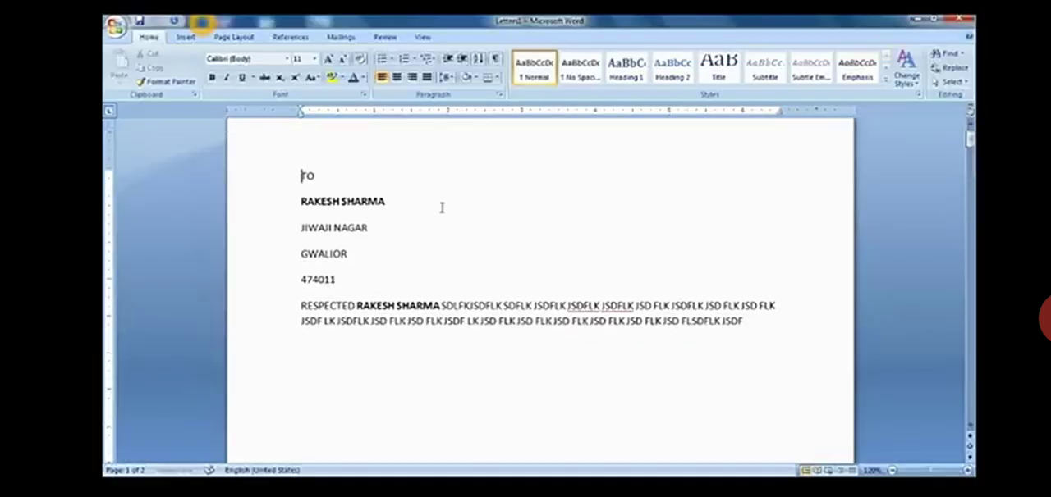
- Look through the merged document to check each recipient's name, address, city and postal code in the letters
scroll(441, 208, down, 10)
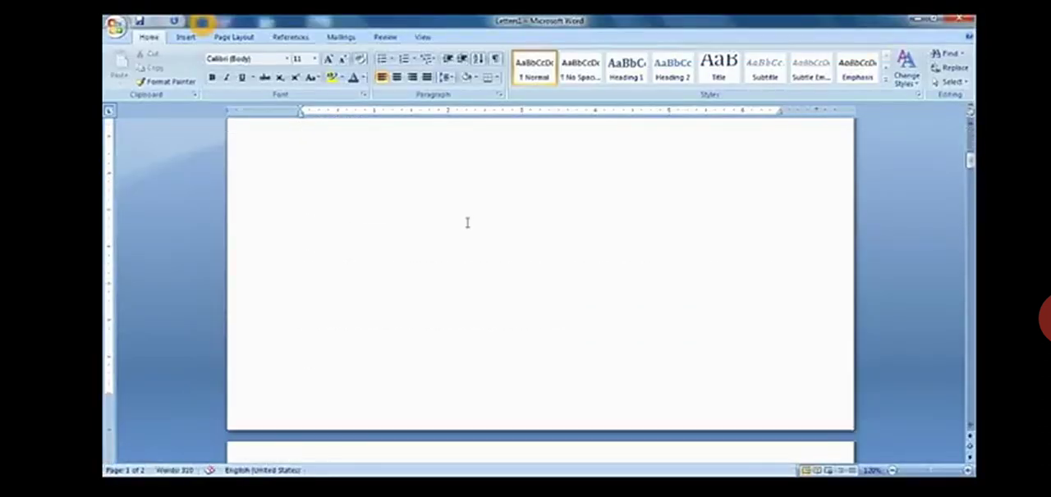
scroll(467, 223, down, 5)
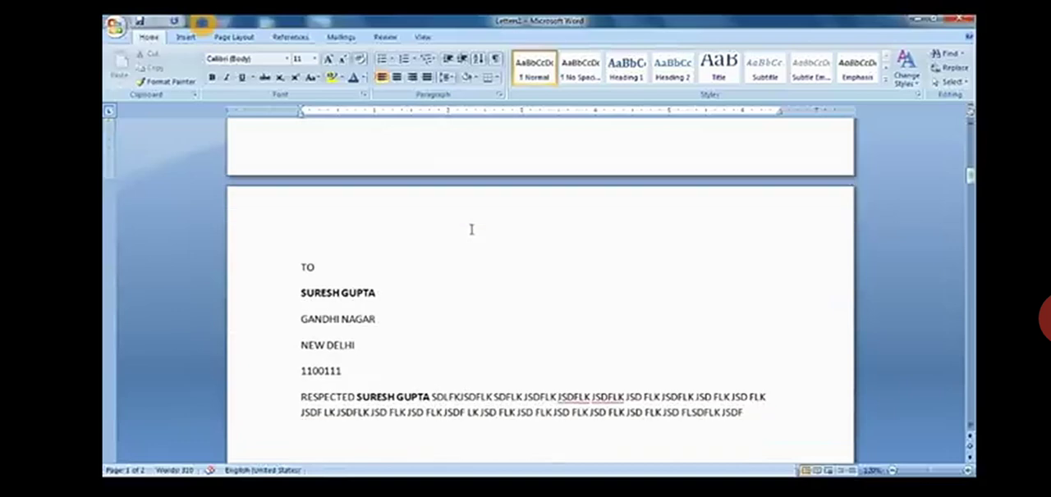
scroll(471, 230, down, 6)
scroll(478, 233, down, 14)
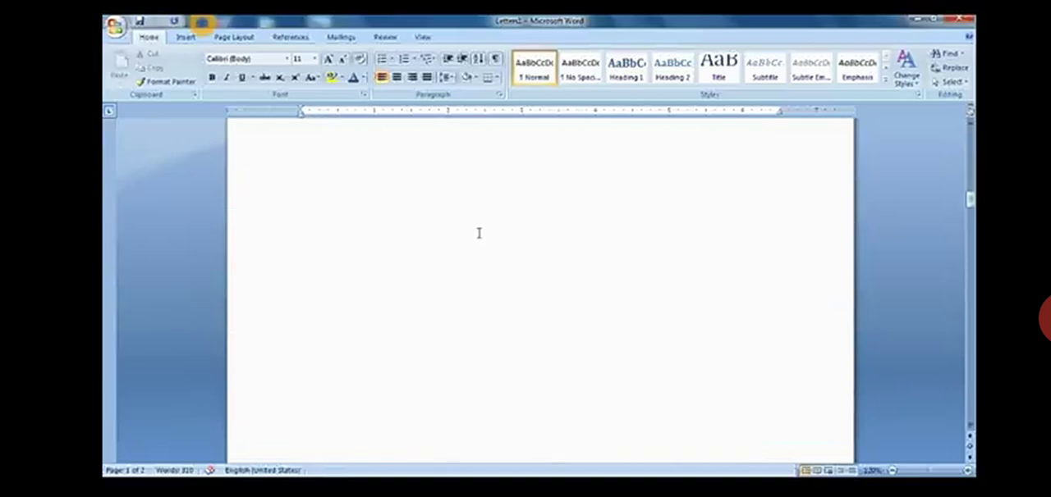
scroll(478, 234, down, 1)
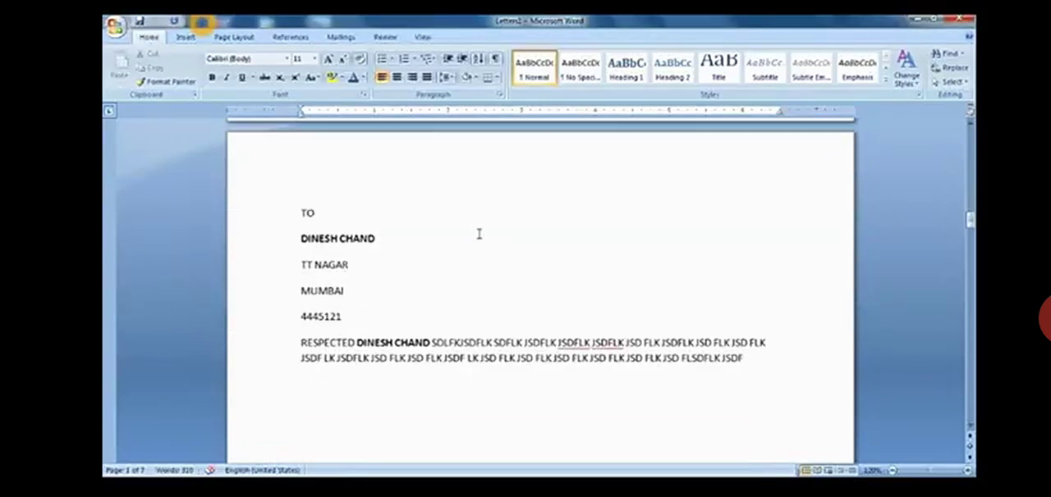
scroll(479, 234, down, 8)
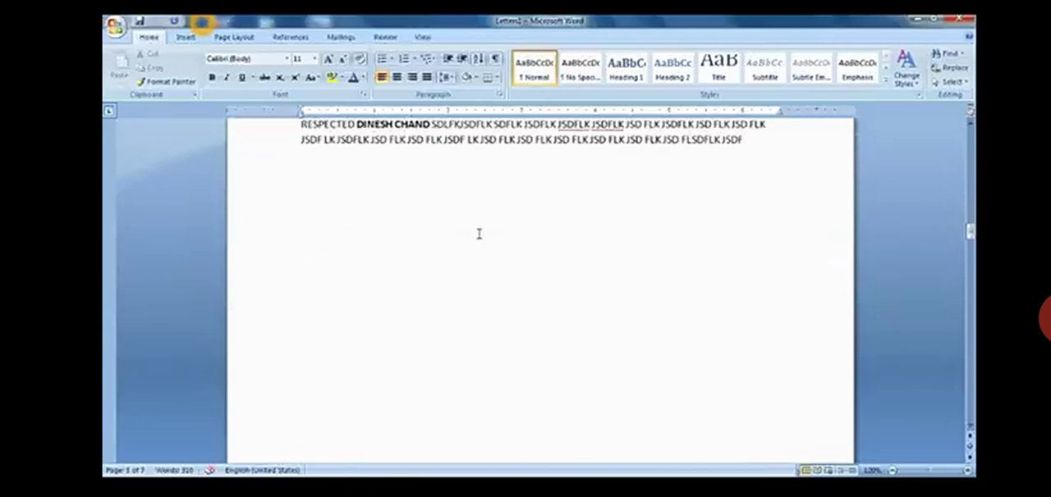
scroll(478, 234, down, 10)
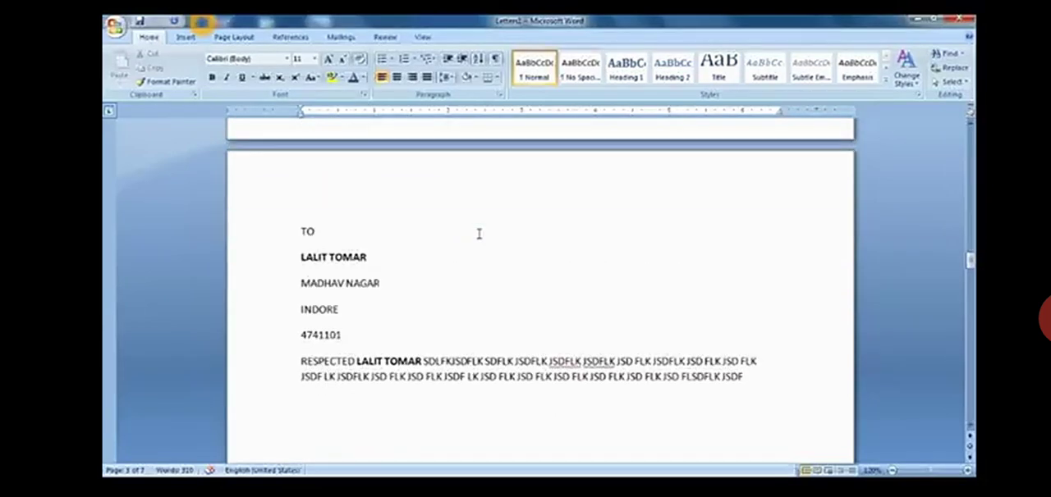
scroll(478, 234, down, 10)
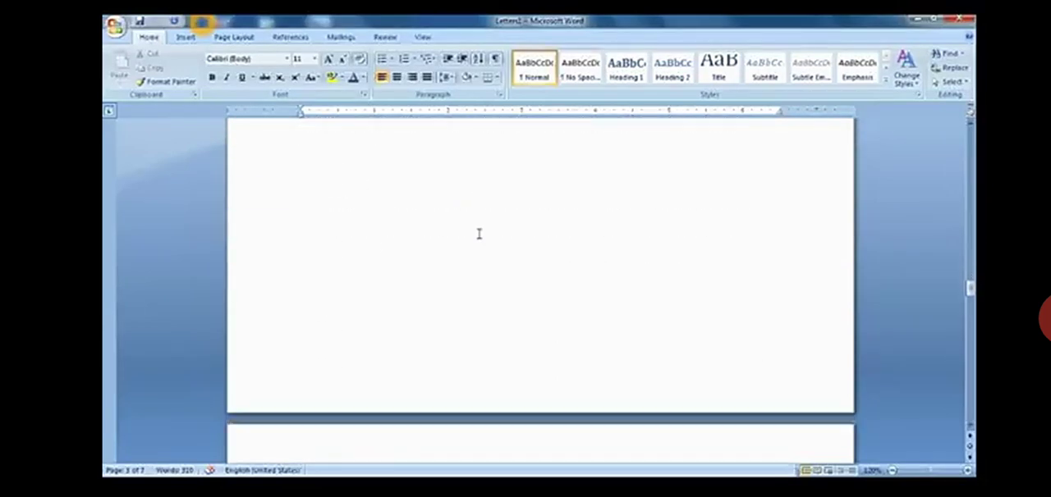
scroll(479, 234, down, 5)
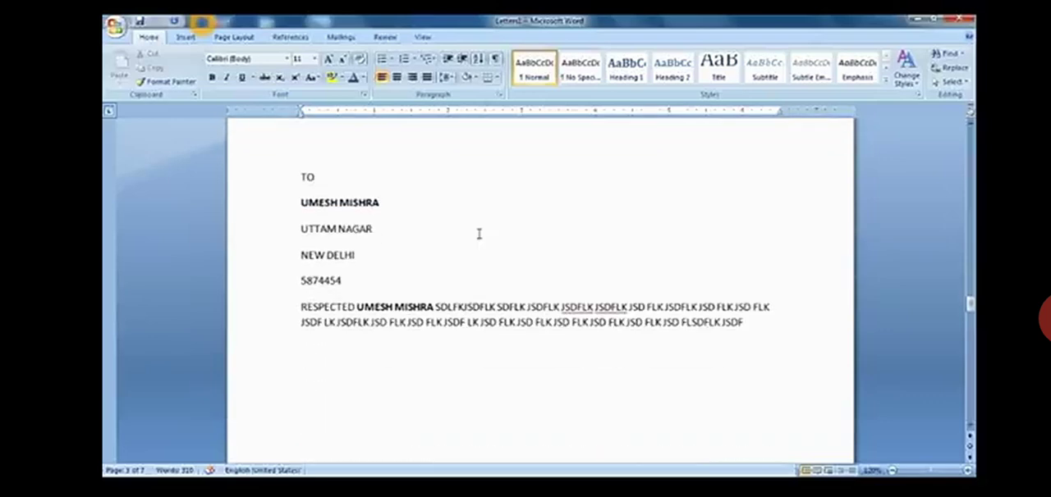
scroll(479, 234, down, 10)
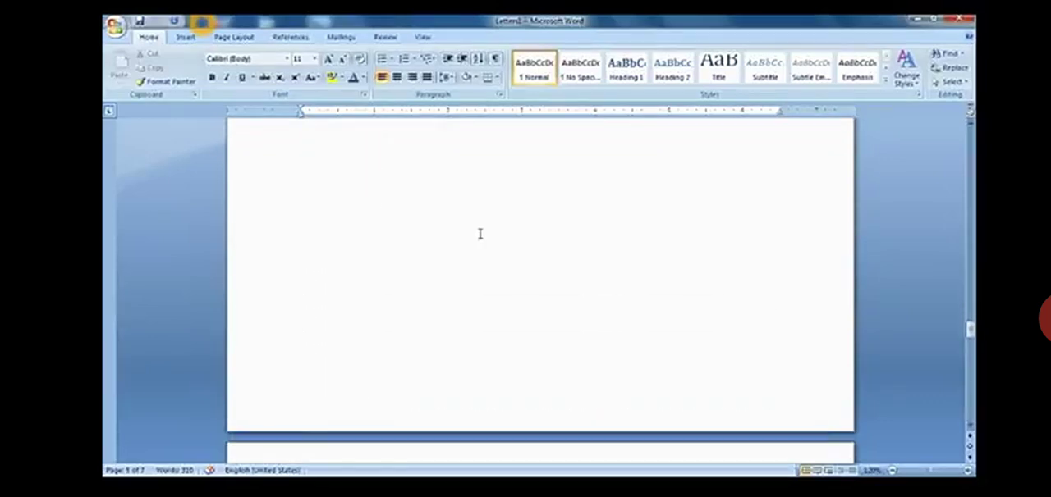
scroll(481, 234, down, 2)
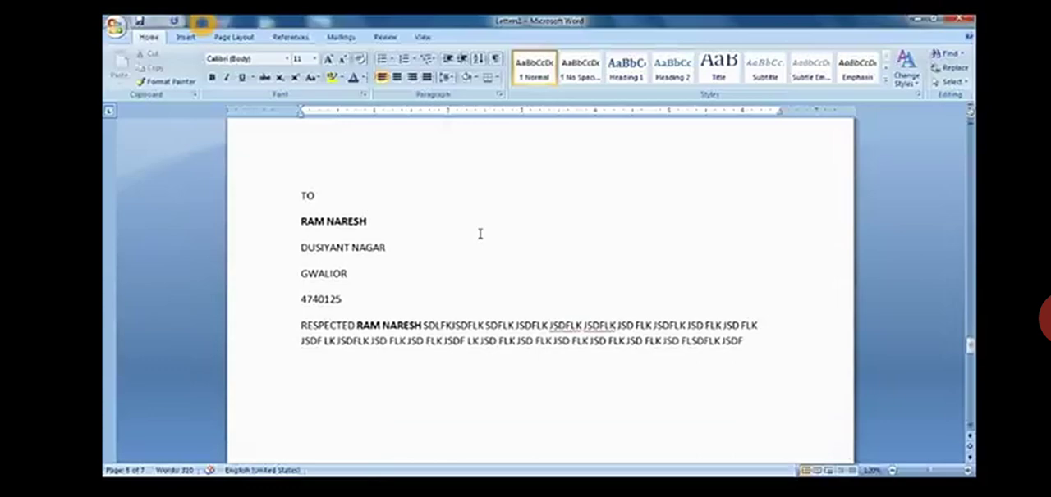
scroll(481, 234, down, 8)
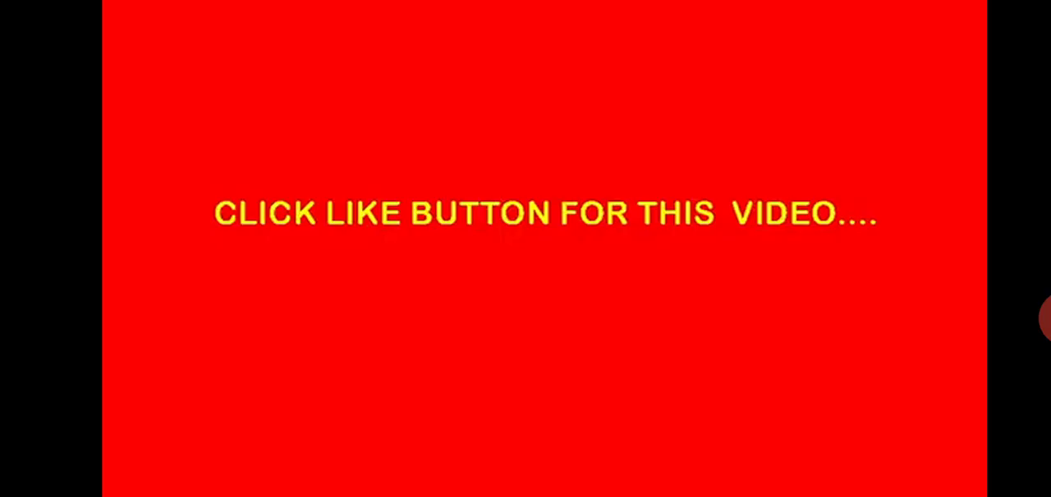
click(1044, 319)
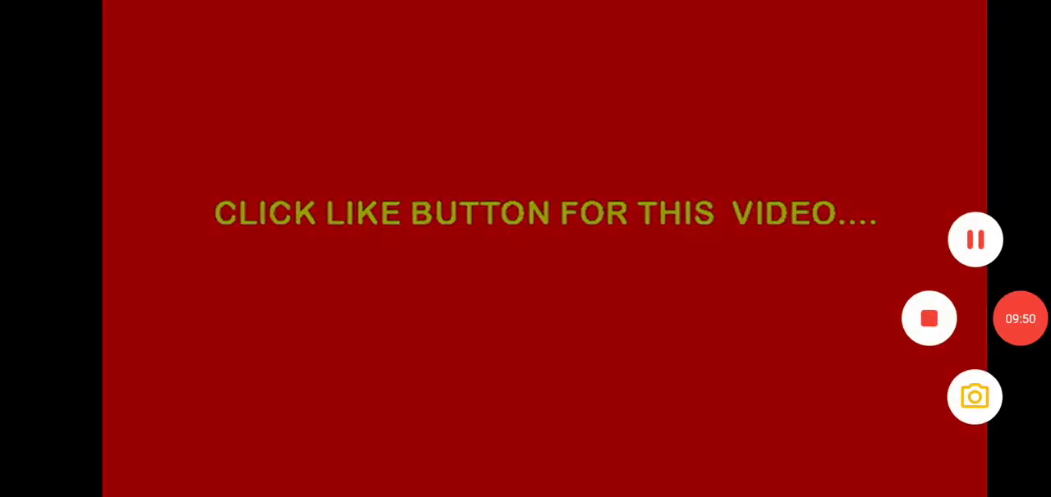